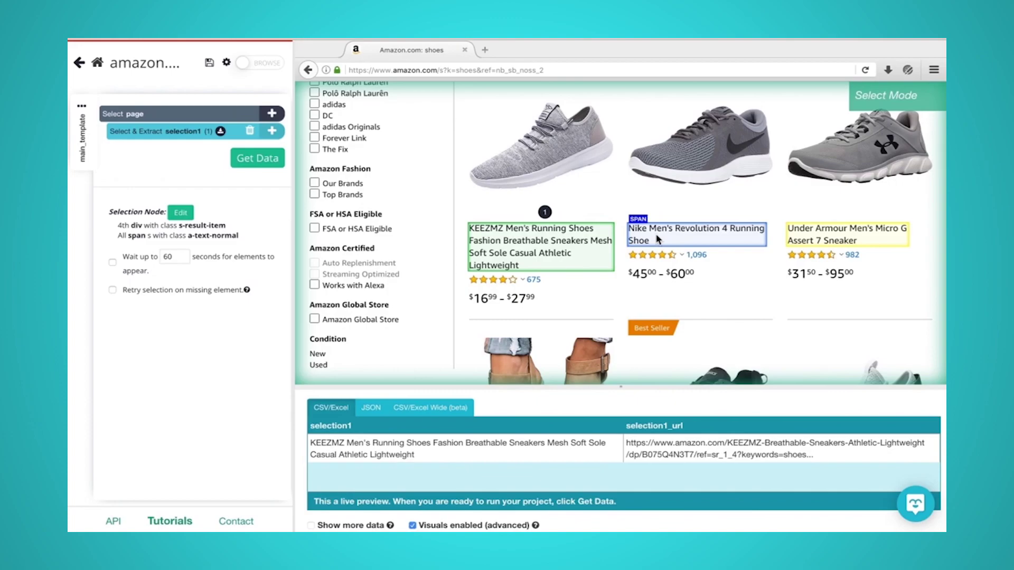
Step: Pick the Nike title so all 48 product titles are selected with name and link extracted
{"action": "left_click", "coordinate": [656, 239]}
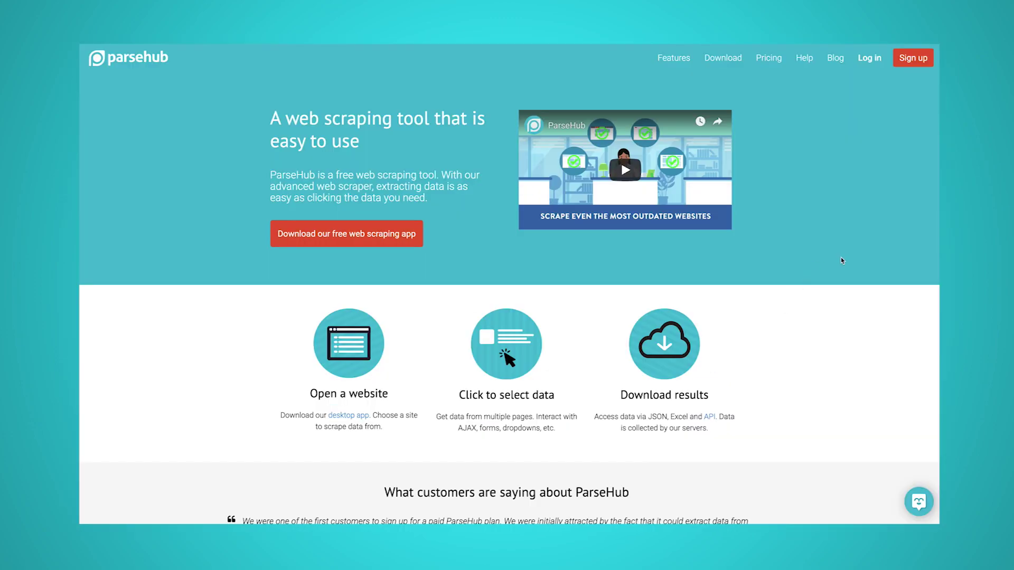
Step: Visit ParseHub's download page with its Mac, Windows and Linux options
{"action": "left_click", "coordinate": [716, 60]}
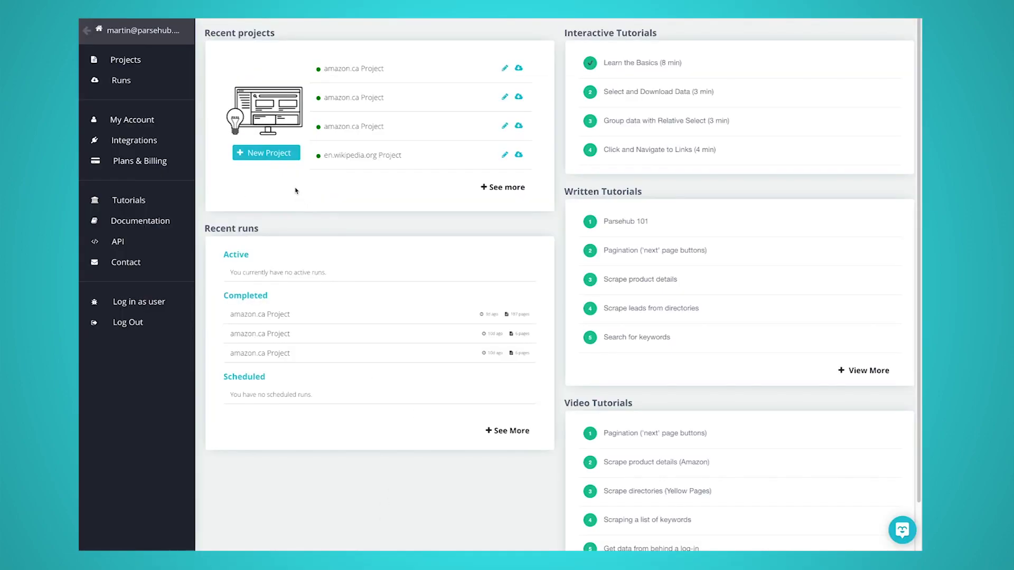
Step: Start a project on the Amazon monitor results and select the product titles as 'product'
{"action": "left_click", "coordinate": [278, 156]}
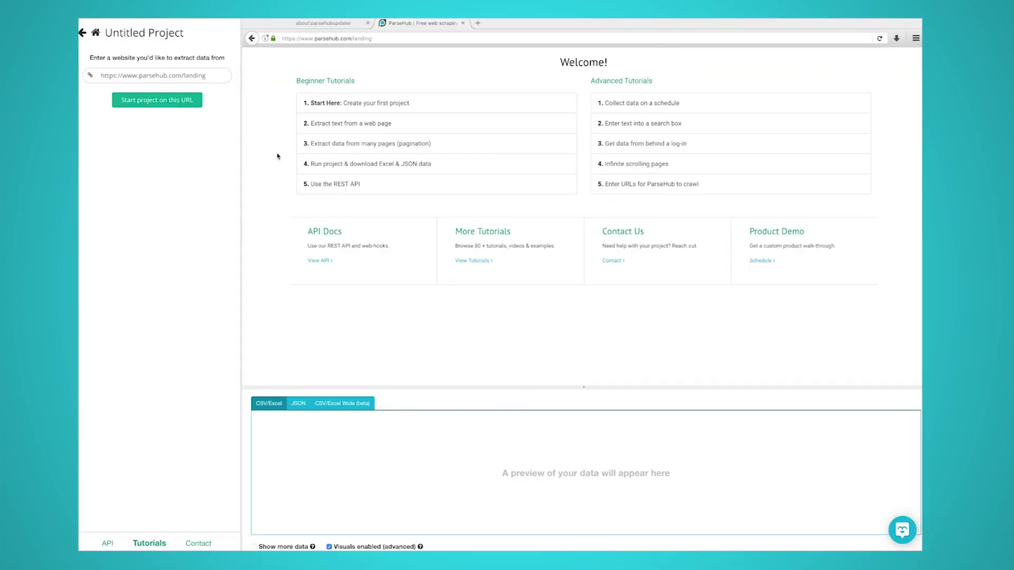
{"action": "left_click", "coordinate": [189, 74]}
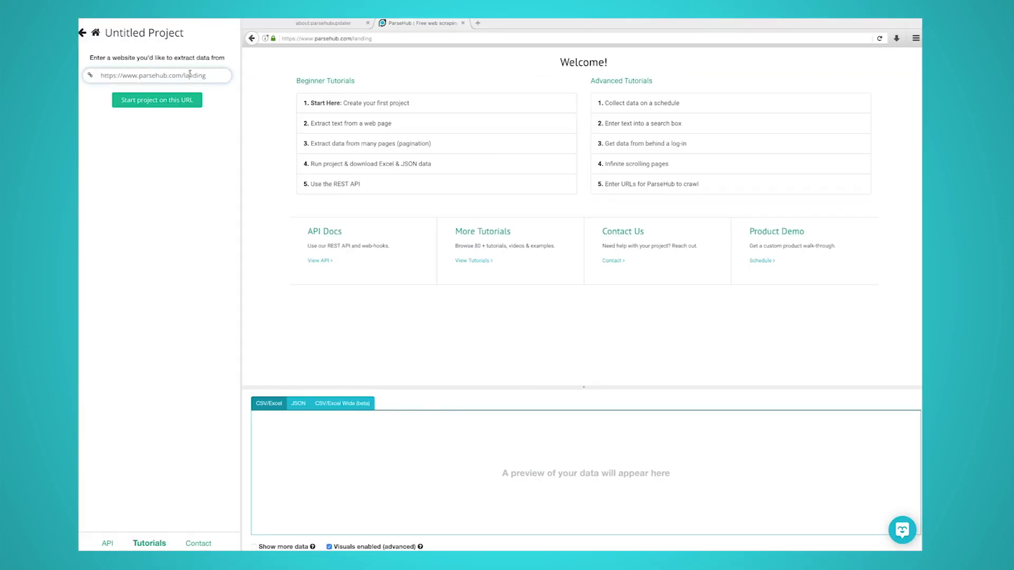
{"action": "left_click", "coordinate": [180, 103]}
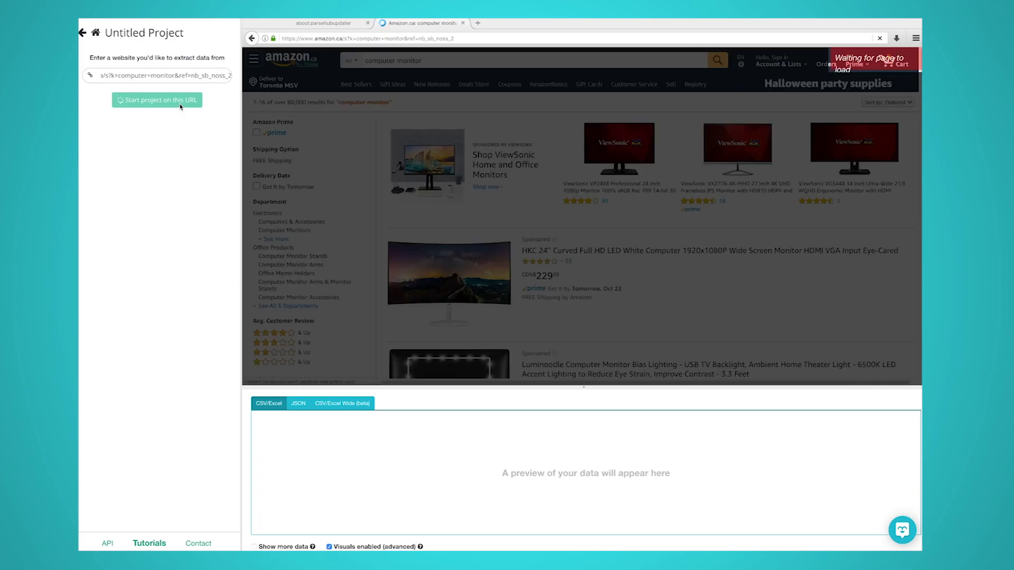
{"action": "scroll", "coordinate": [693, 253], "scroll_direction": "down", "scroll_amount": 10}
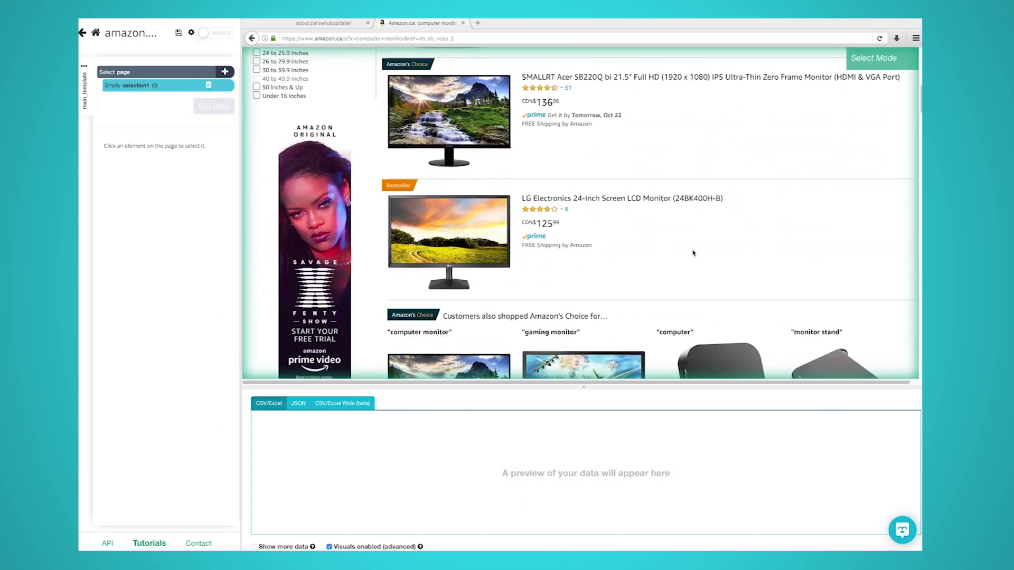
{"action": "left_click", "coordinate": [550, 80]}
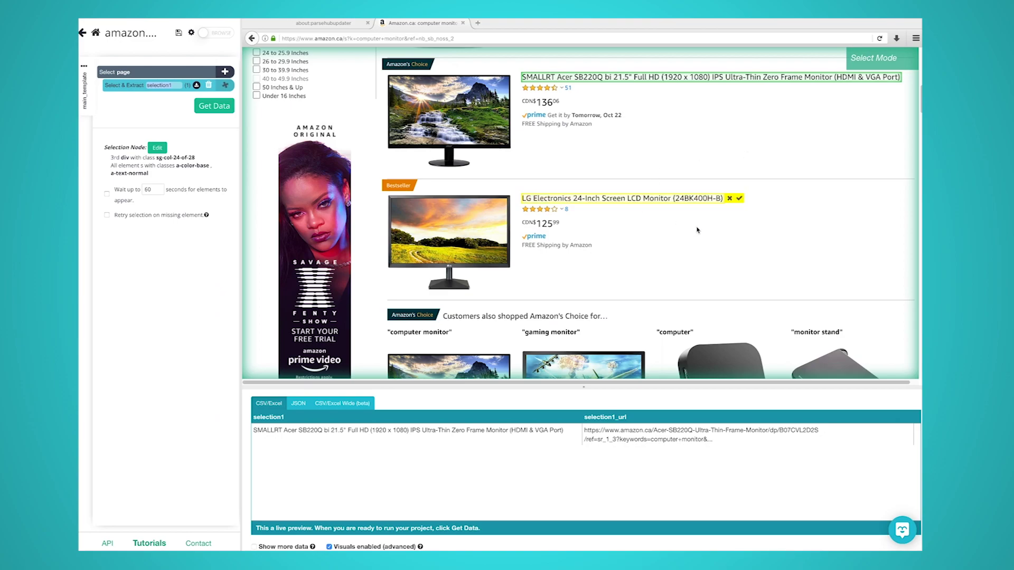
{"action": "scroll", "coordinate": [638, 187], "scroll_direction": "down", "scroll_amount": 5}
{"action": "scroll", "coordinate": [702, 213], "scroll_direction": "up", "scroll_amount": 3}
{"action": "scroll", "coordinate": [702, 213], "scroll_direction": "up", "scroll_amount": 3}
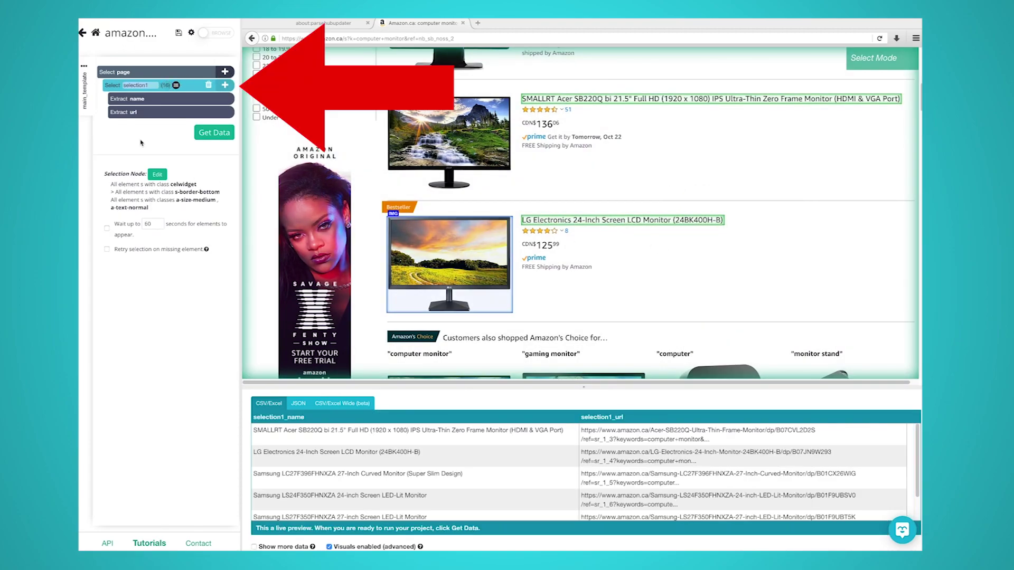
{"action": "type", "text": "product"}
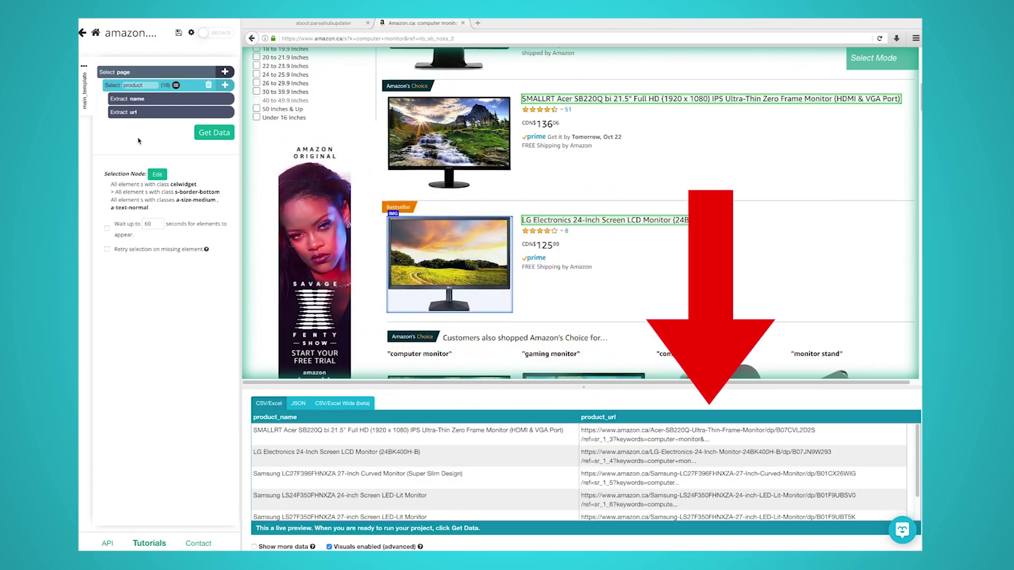
{"action": "key", "text": "Return"}
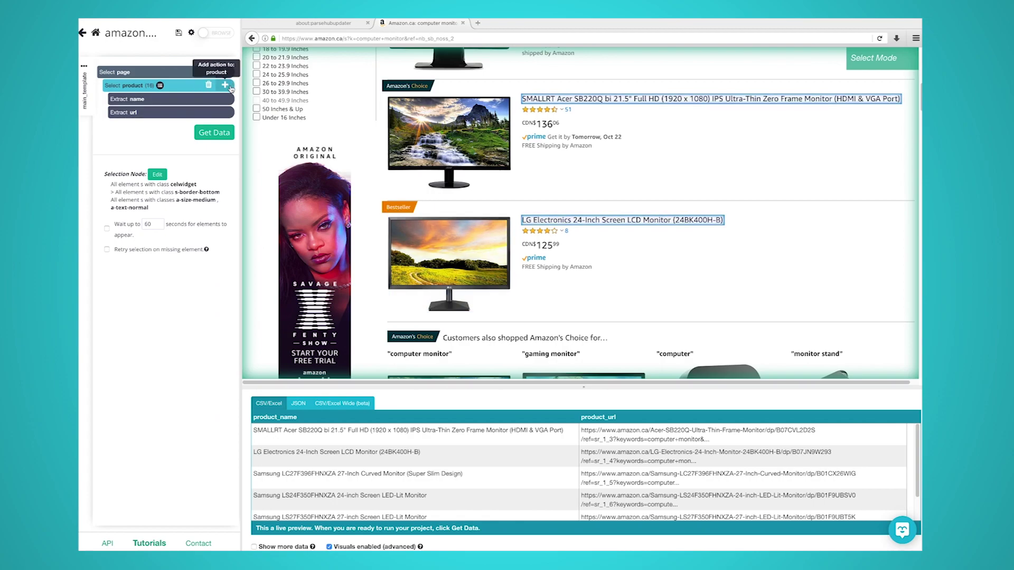
Step: Add a relative price selection under product, dropping its link extraction and naming it price
{"action": "left_click", "coordinate": [228, 85]}
{"action": "left_click", "coordinate": [286, 65]}
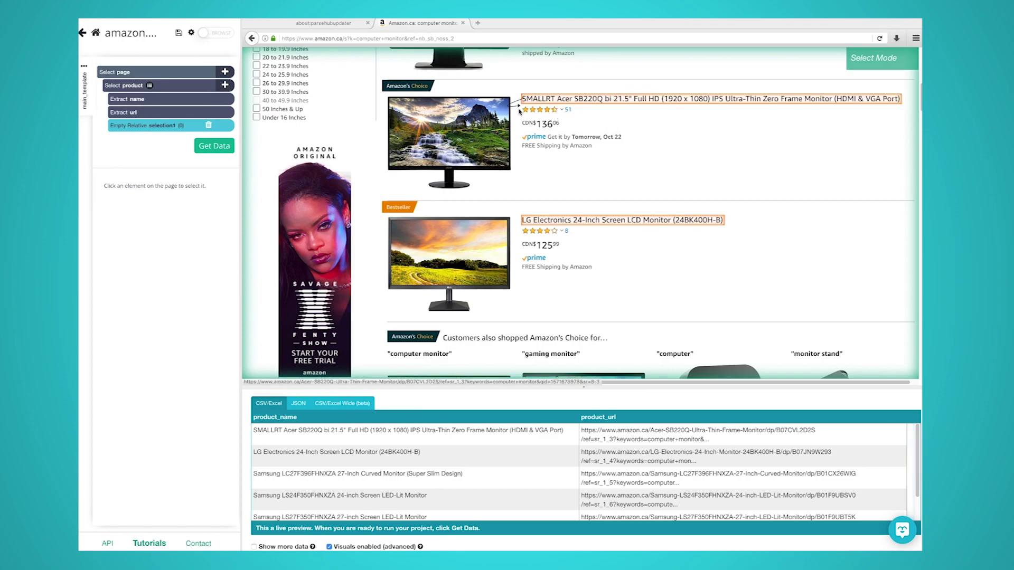
{"action": "left_click", "coordinate": [535, 130]}
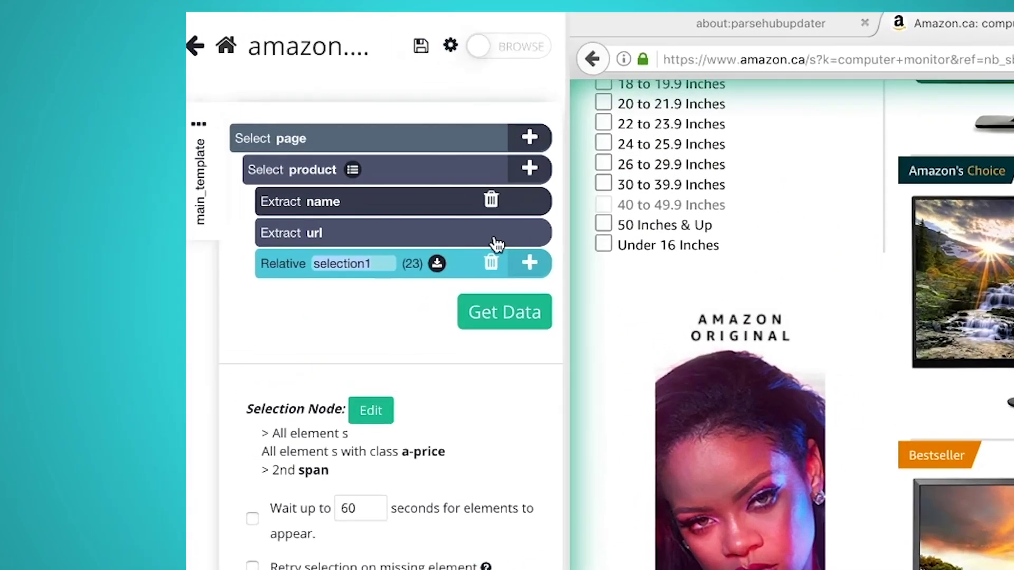
{"action": "left_click", "coordinate": [581, 345]}
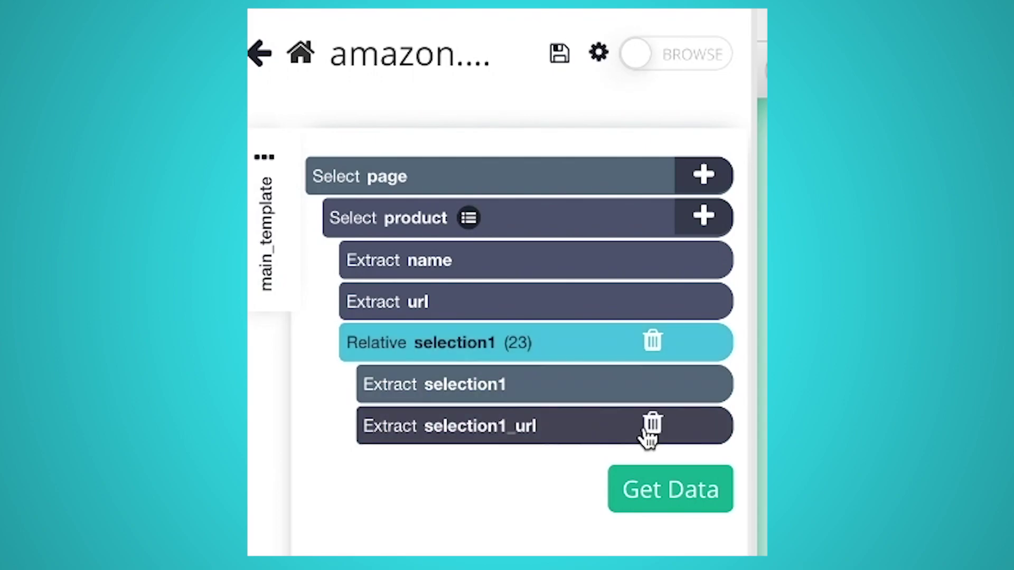
{"action": "left_click", "coordinate": [656, 434]}
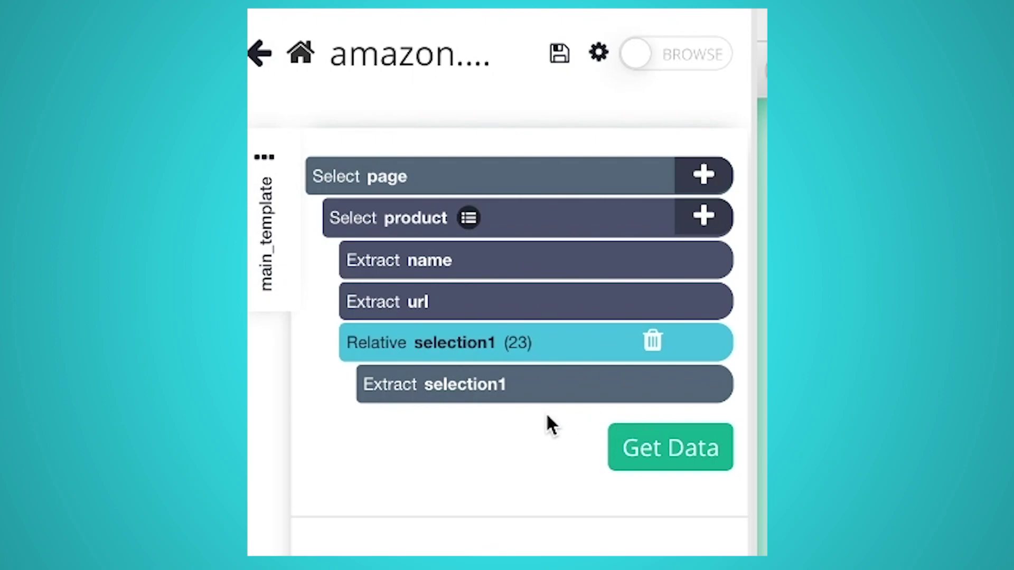
{"action": "left_click", "coordinate": [467, 346]}
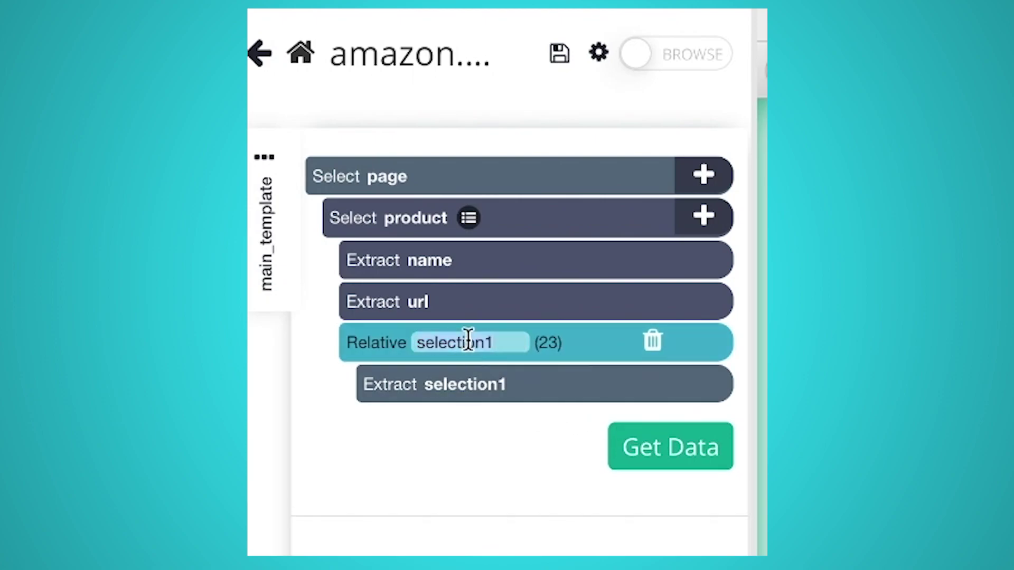
{"action": "type", "text": "price"}
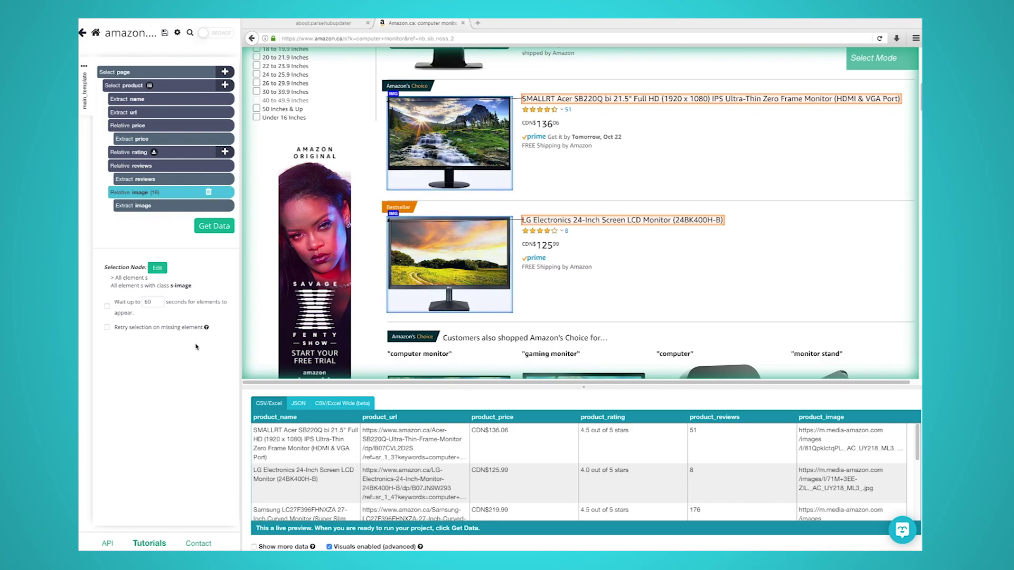
Step: Rename the main template to search_results_page
{"action": "left_click", "coordinate": [84, 67]}
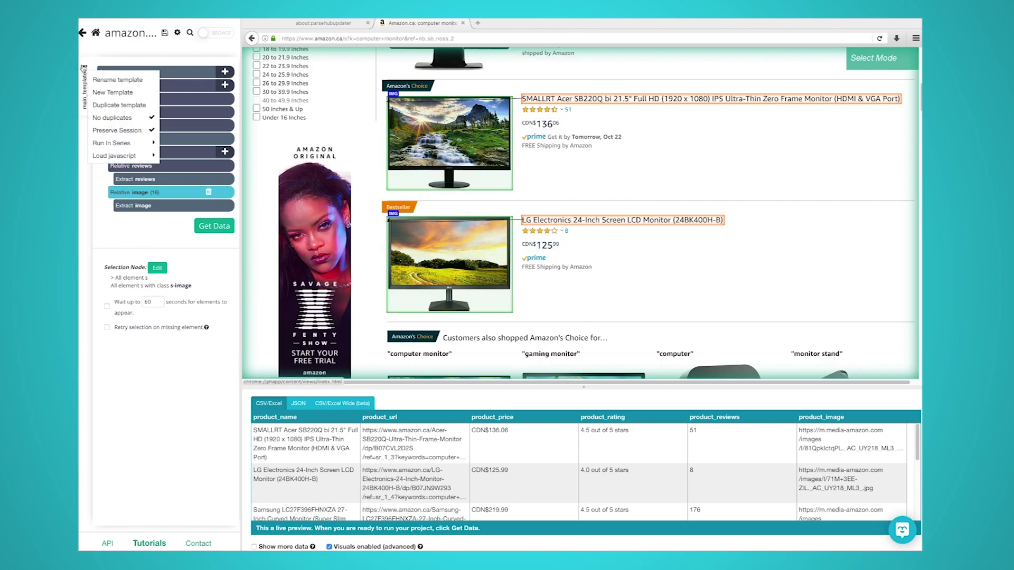
{"action": "left_click", "coordinate": [119, 81]}
{"action": "type", "text": "search_results_page"}
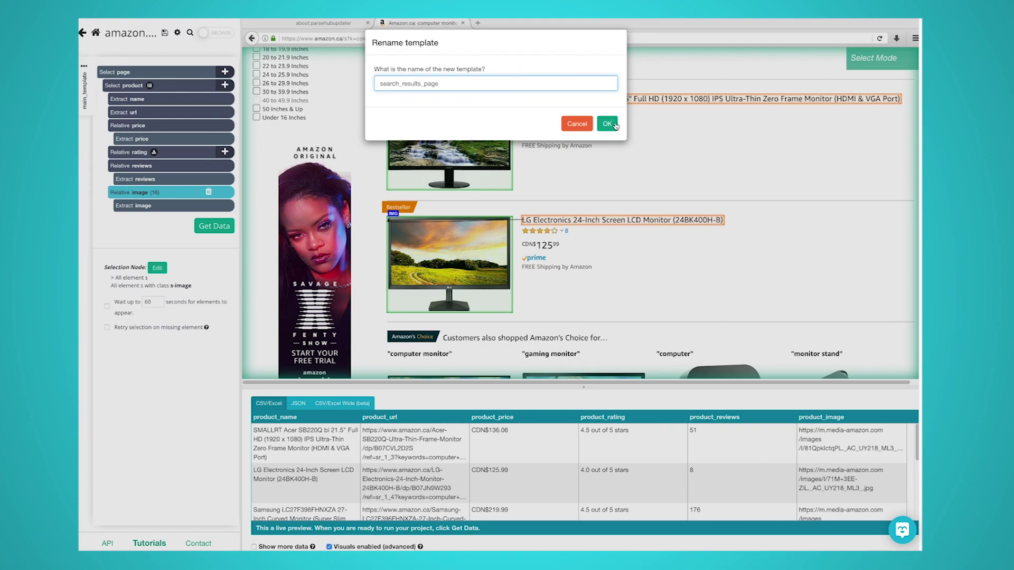
{"action": "left_click", "coordinate": [616, 126]}
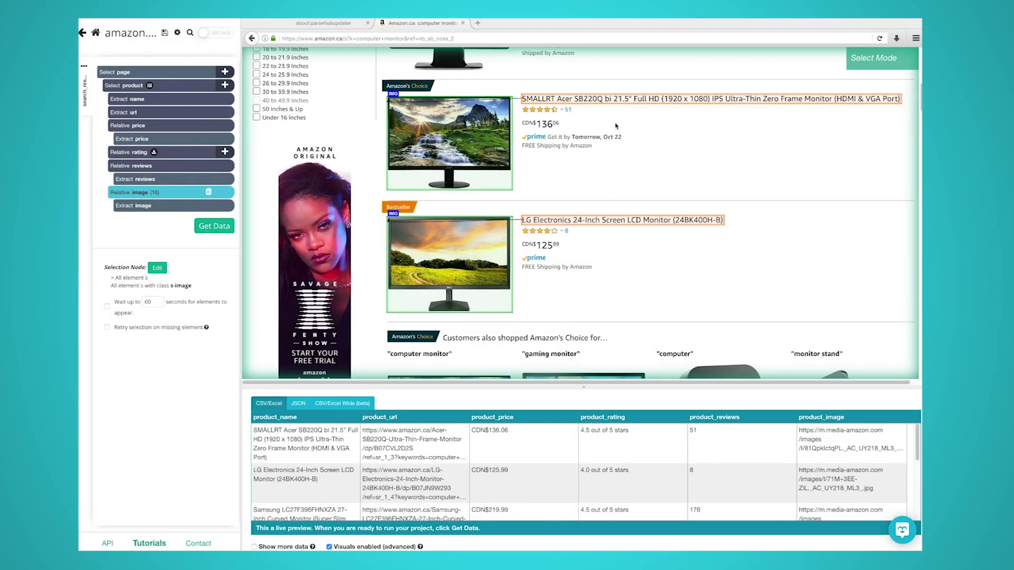
Step: Have product click into each listing, not as next-page, in a new 'product' template
{"action": "left_click", "coordinate": [224, 85]}
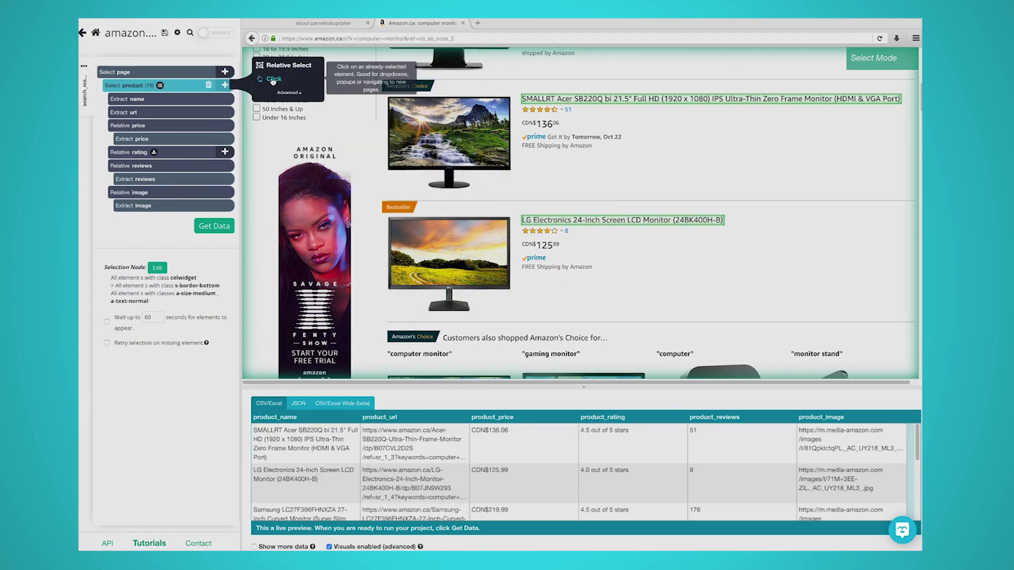
{"action": "left_click", "coordinate": [272, 80]}
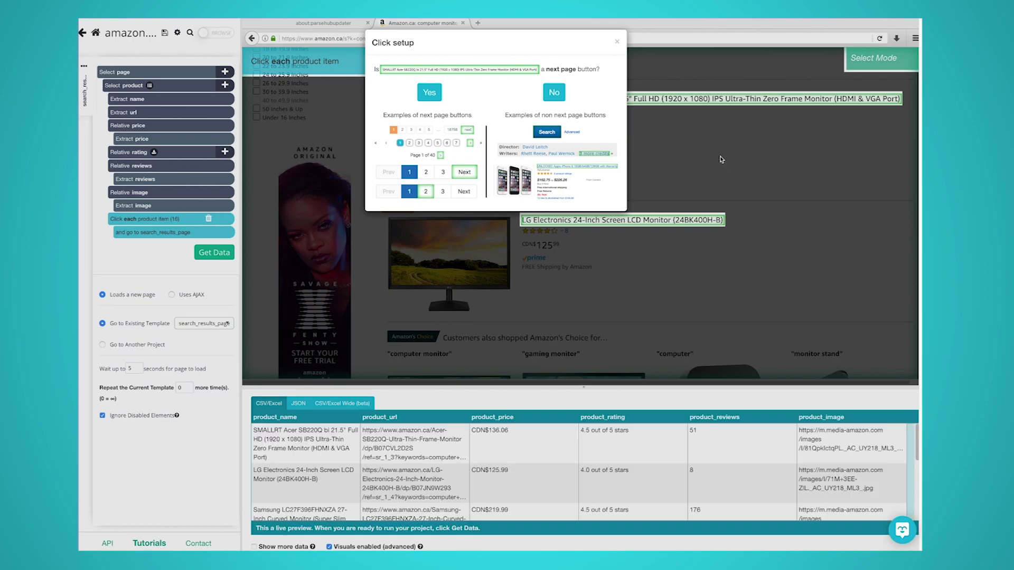
{"action": "left_click", "coordinate": [549, 100]}
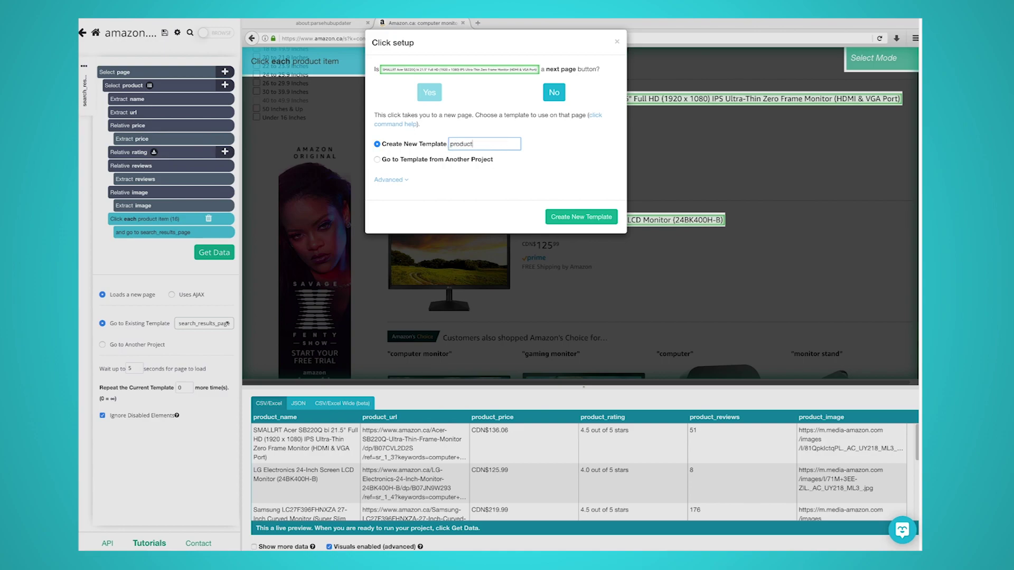
{"action": "left_click", "coordinate": [581, 216]}
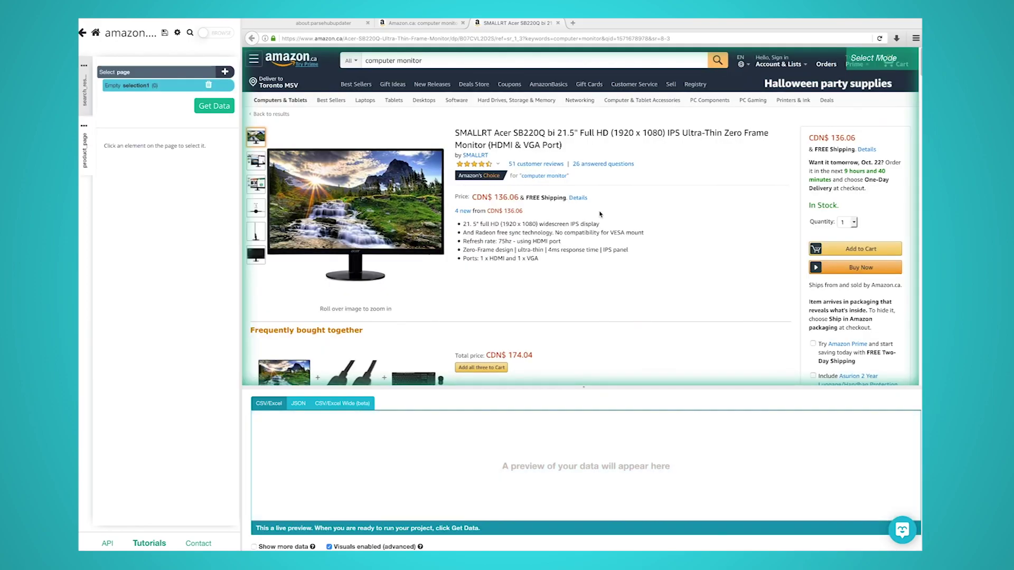
{"action": "scroll", "coordinate": [600, 212], "scroll_direction": "down", "scroll_amount": 3}
{"action": "scroll", "coordinate": [599, 213], "scroll_direction": "down", "scroll_amount": 3}
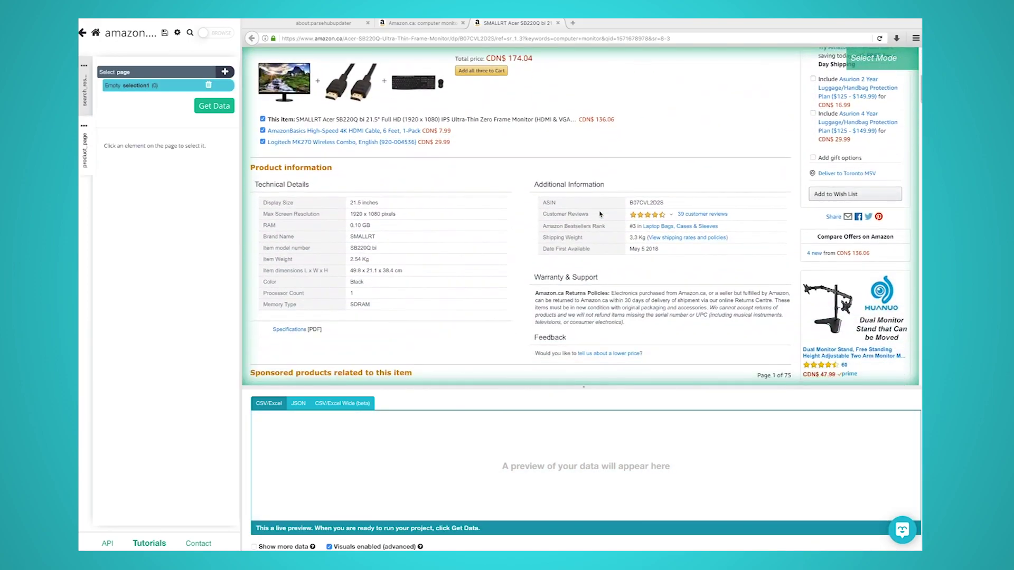
{"action": "scroll", "coordinate": [600, 213], "scroll_direction": "down", "scroll_amount": 1}
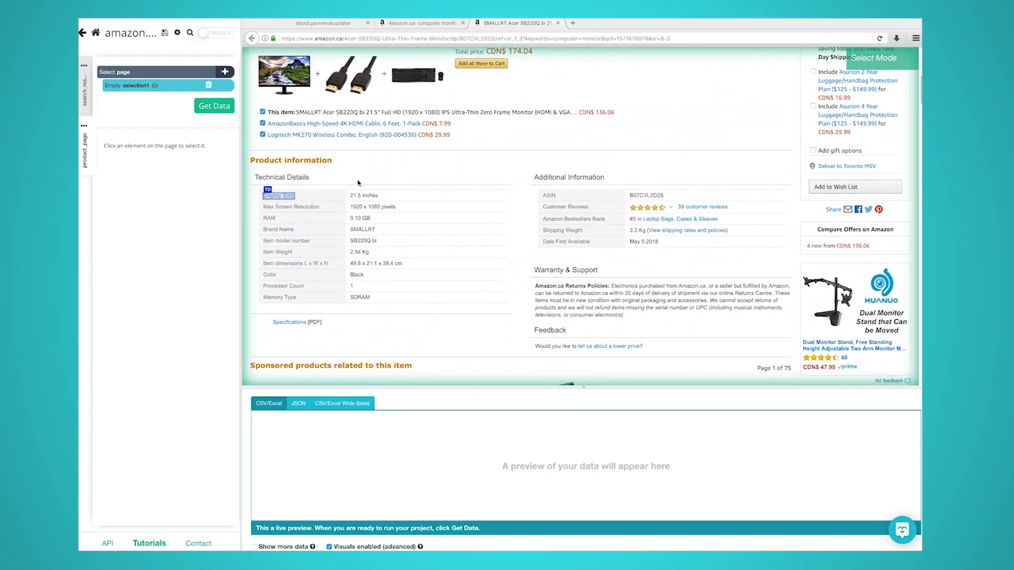
Step: Select all 15 specification labels as 'labels', each beginning a new entry
{"action": "left_click", "coordinate": [281, 195]}
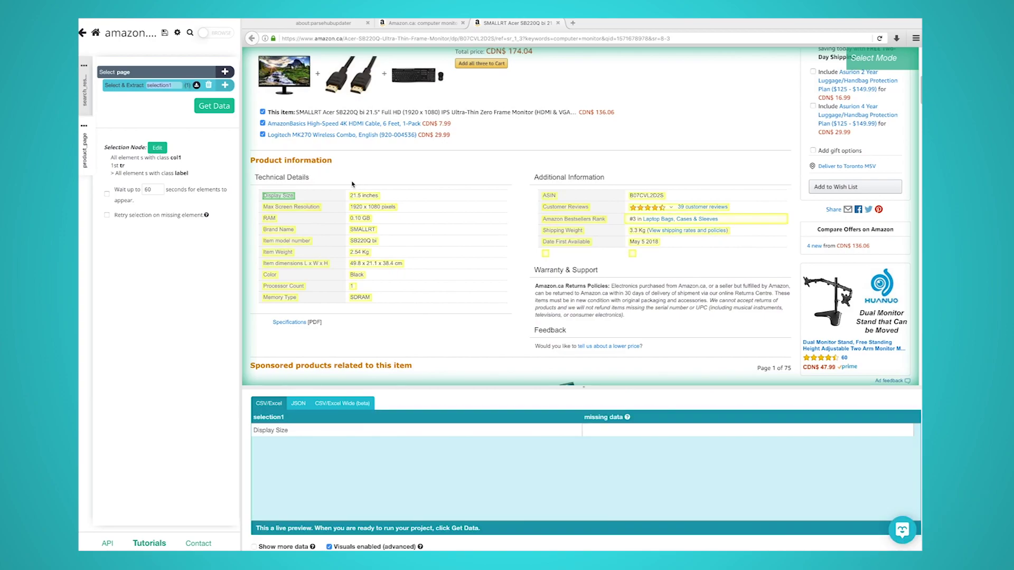
{"action": "left_click", "coordinate": [308, 206]}
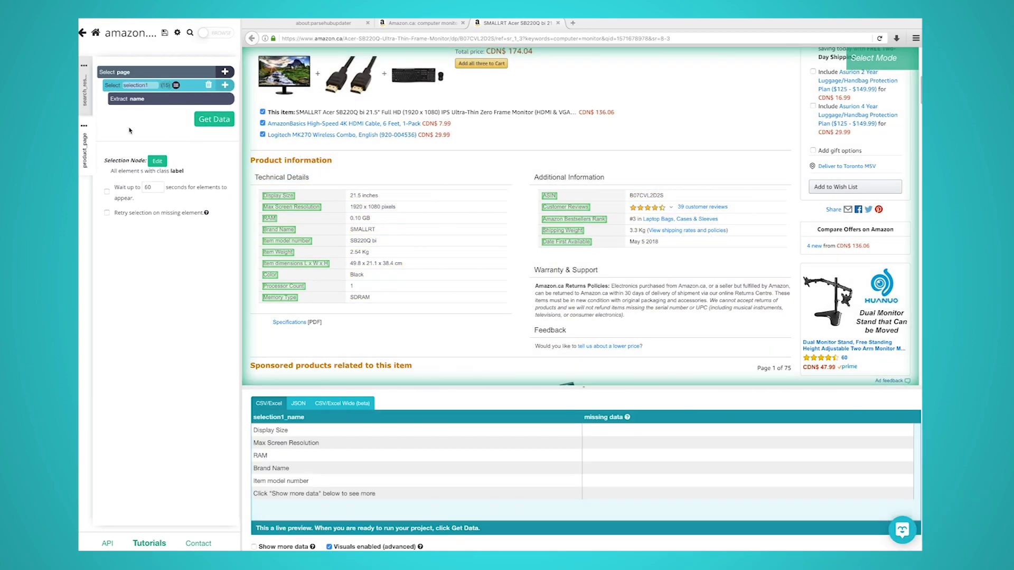
{"action": "type", "text": "labels"}
{"action": "key", "text": "Return"}
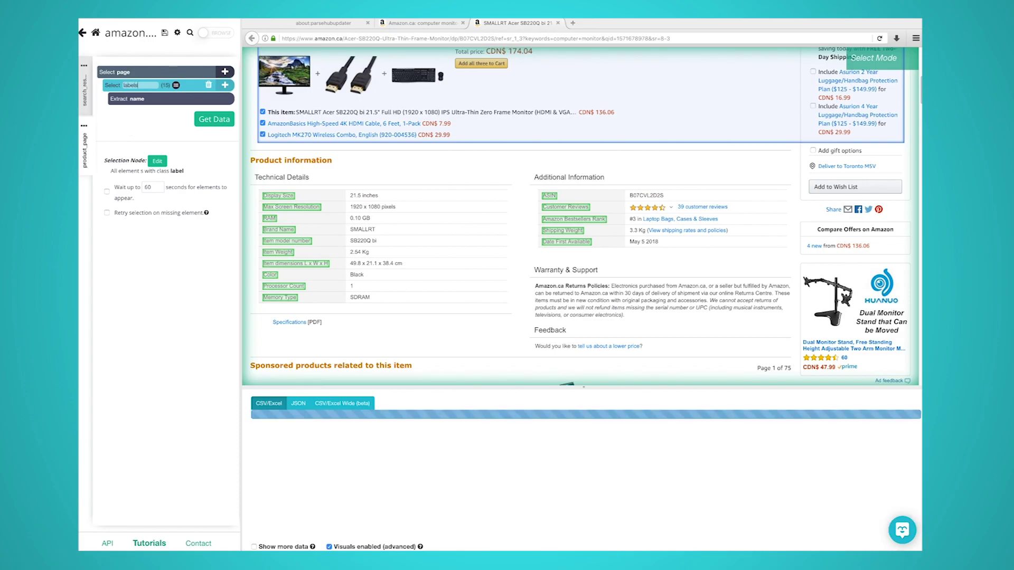
{"action": "left_click", "coordinate": [155, 86]}
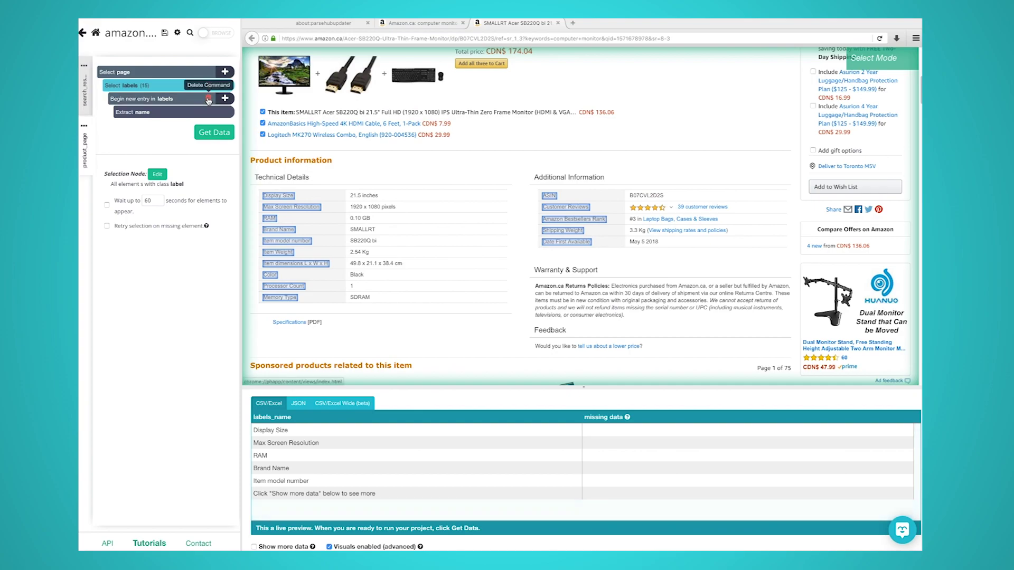
Step: Replace the new-entry step under labels with a conditional If step
{"action": "left_click", "coordinate": [208, 100]}
{"action": "left_click", "coordinate": [225, 84]}
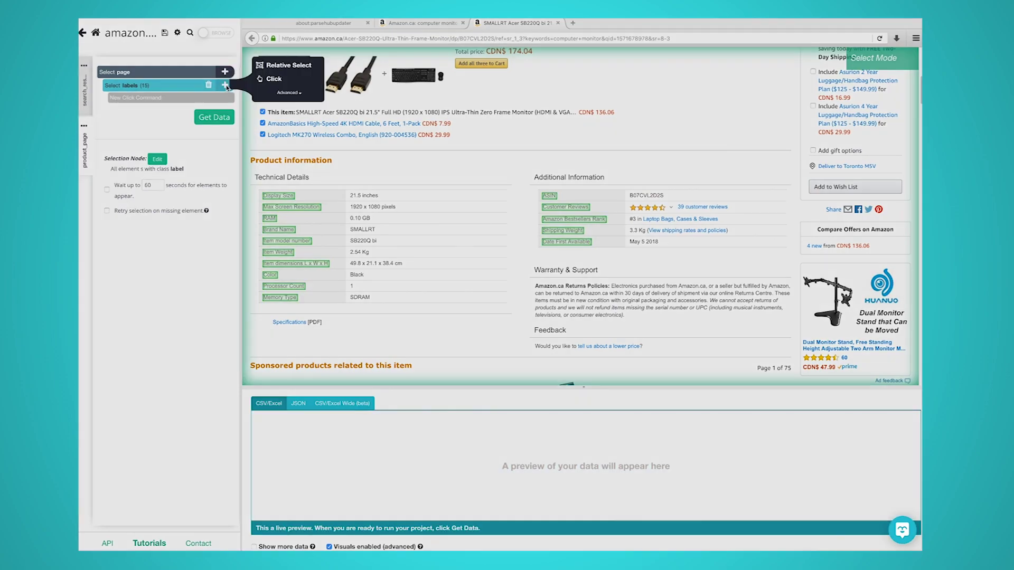
{"action": "left_click", "coordinate": [288, 93]}
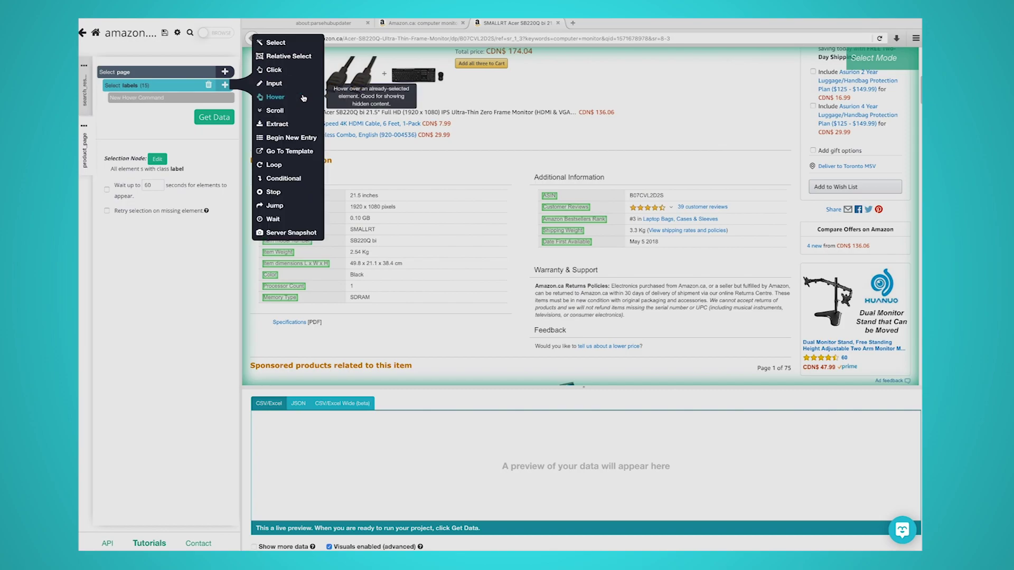
{"action": "left_click", "coordinate": [281, 180]}
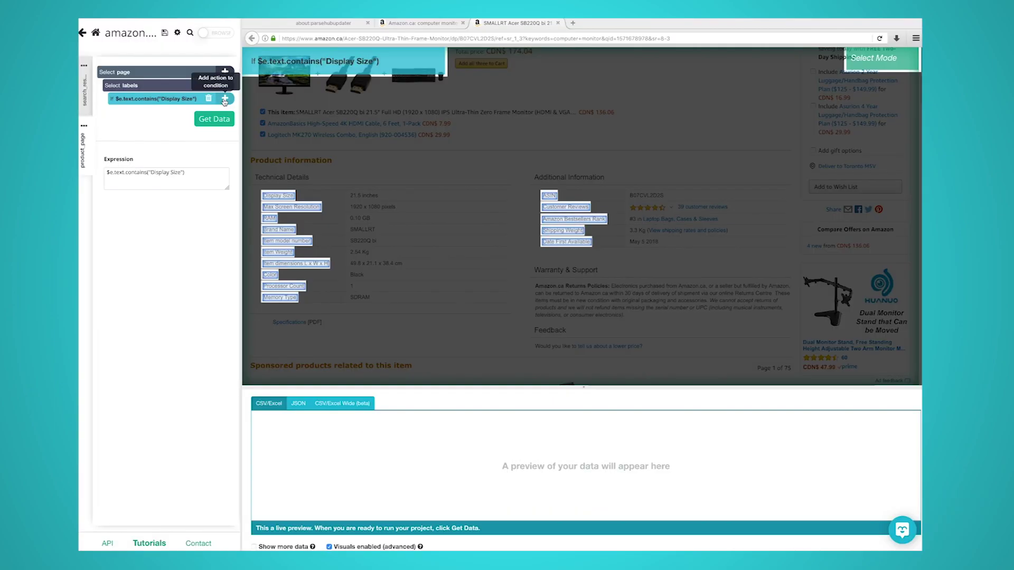
Step: Under the Display Size condition, extract the neighbouring 21.5 inches value as display_size
{"action": "left_click", "coordinate": [224, 98]}
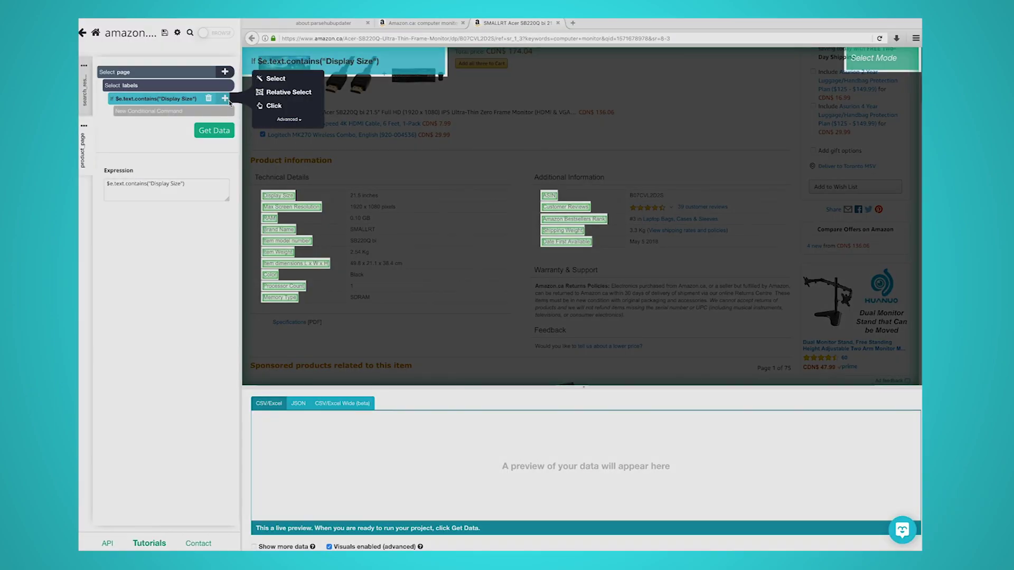
{"action": "left_click", "coordinate": [267, 94]}
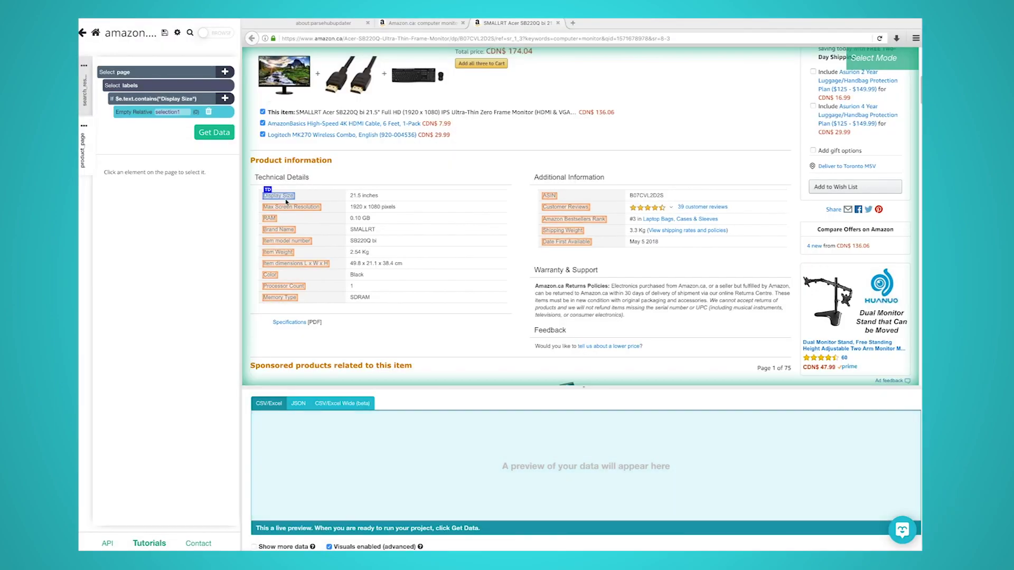
{"action": "left_click", "coordinate": [364, 195]}
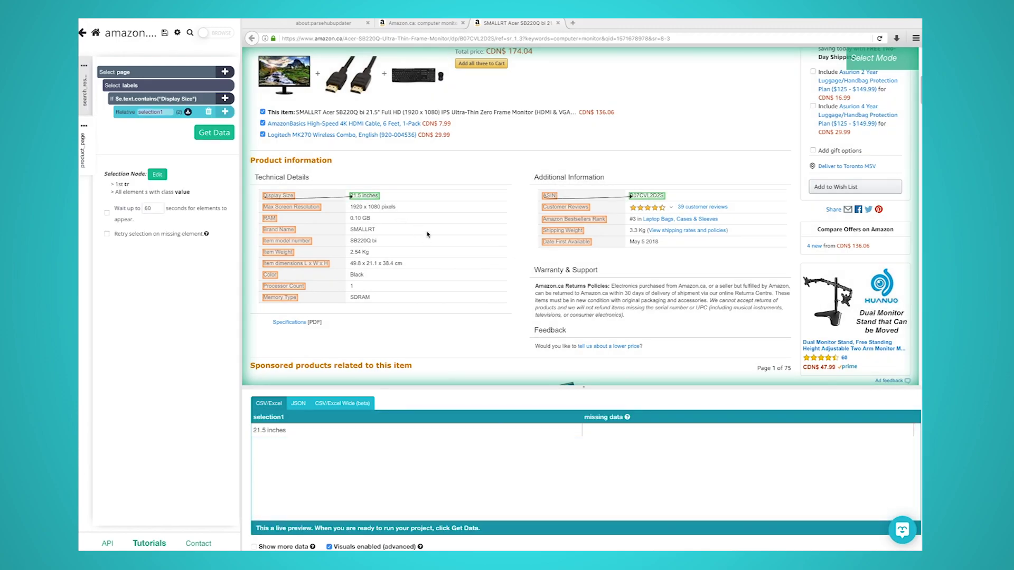
{"action": "type", "text": "Disp"}
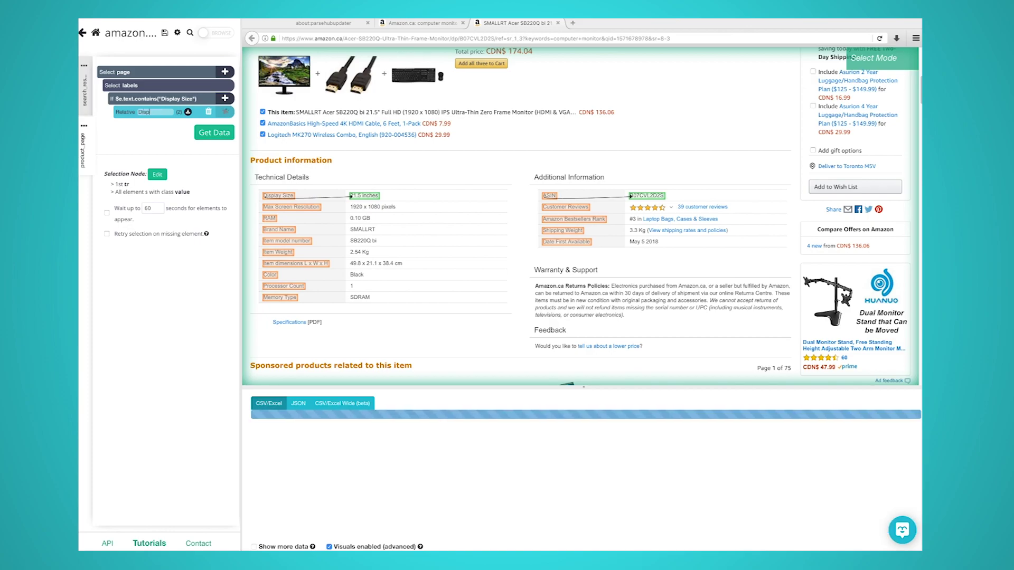
{"action": "type", "text": "lay_size"}
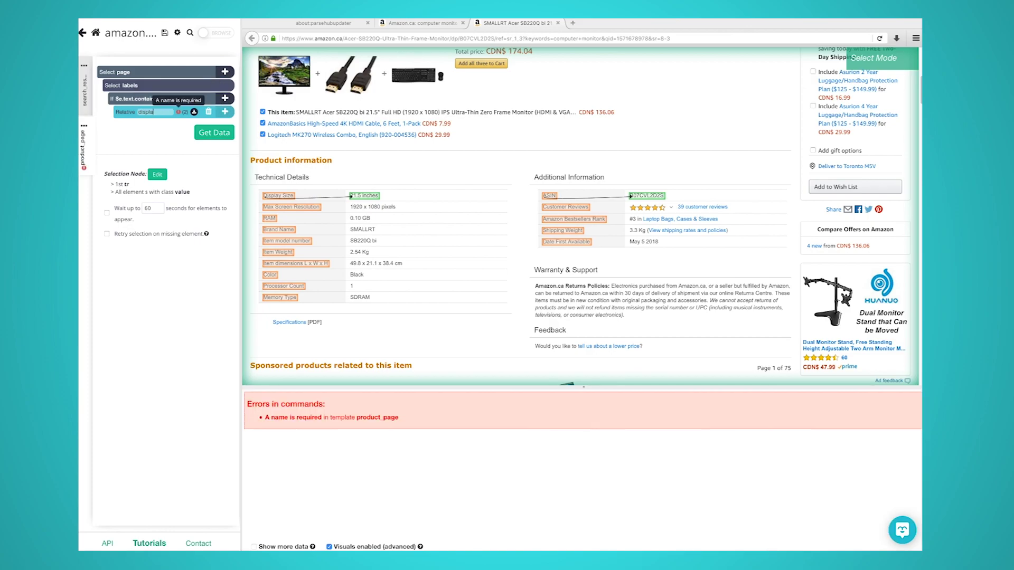
{"action": "type", "text": "e"}
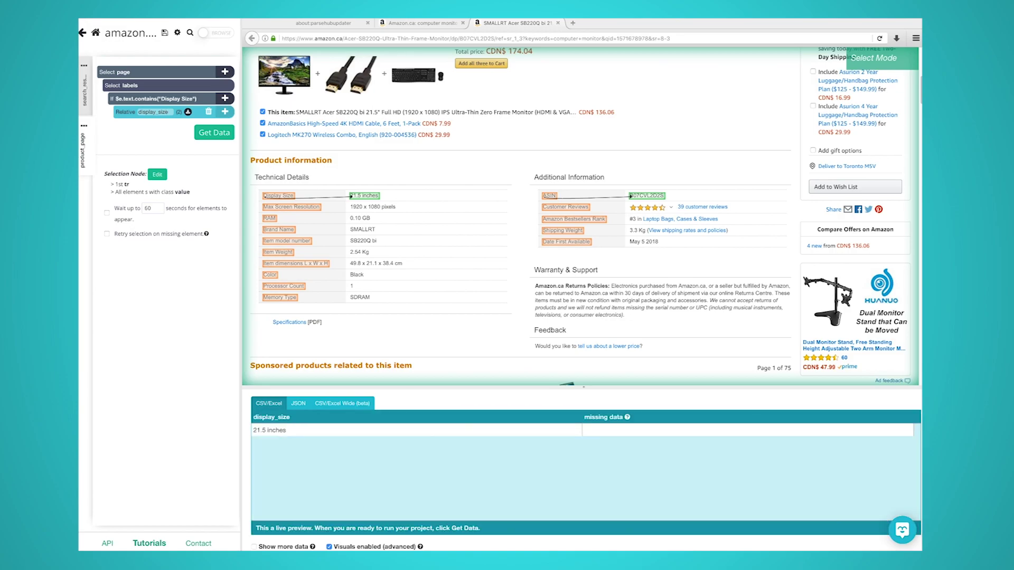
{"action": "key", "text": "Return"}
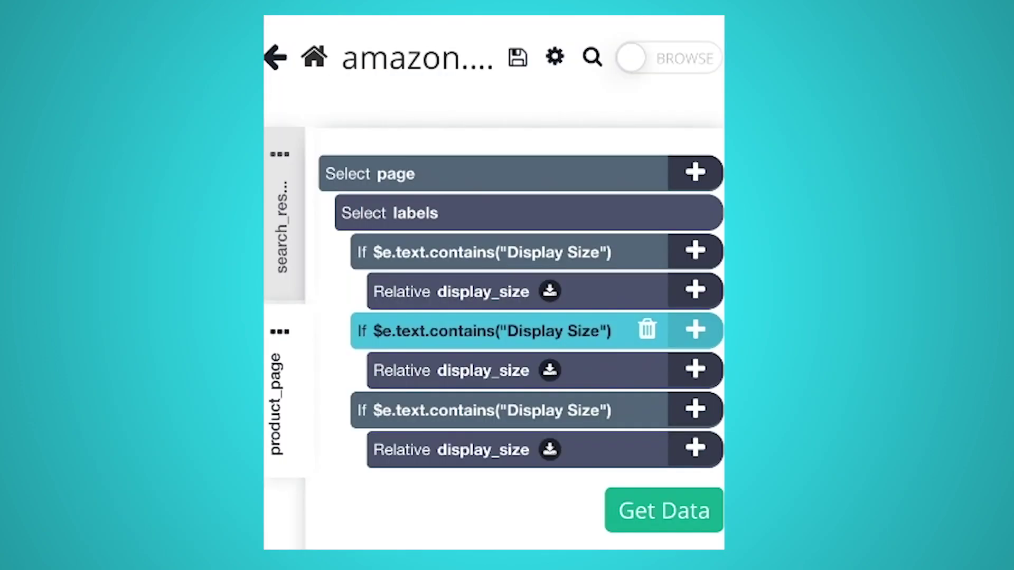
{"action": "type", "text": "ASIN"}
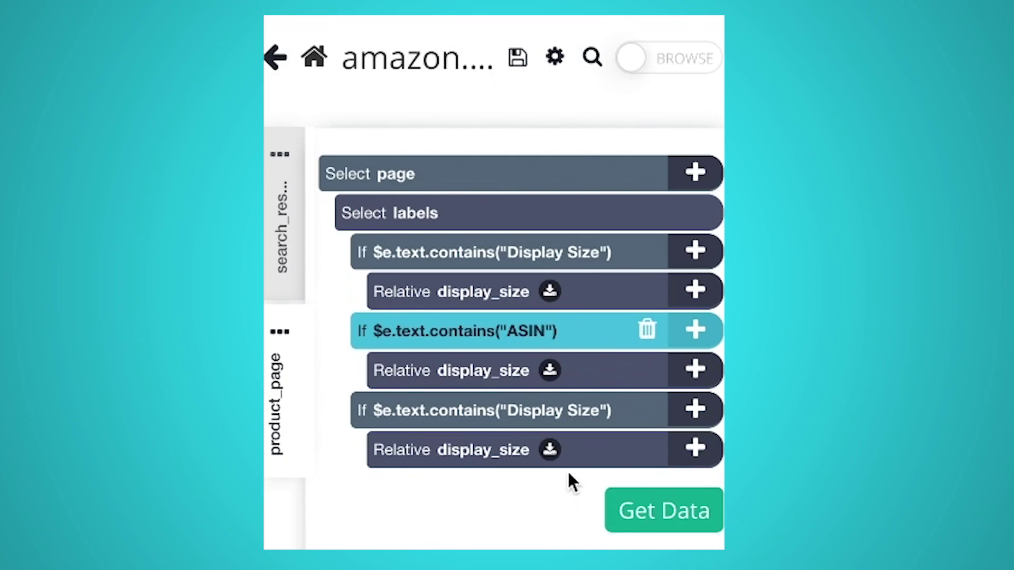
Step: Rename the copied condition selections to ASIN, brand_name and resolution
{"action": "left_click", "coordinate": [476, 371]}
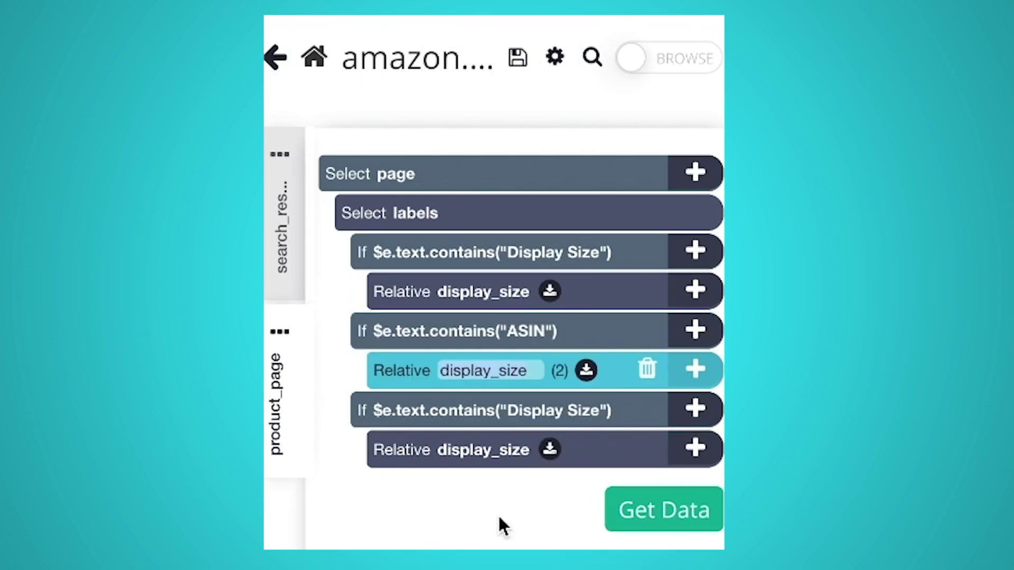
{"action": "type", "text": "asin"}
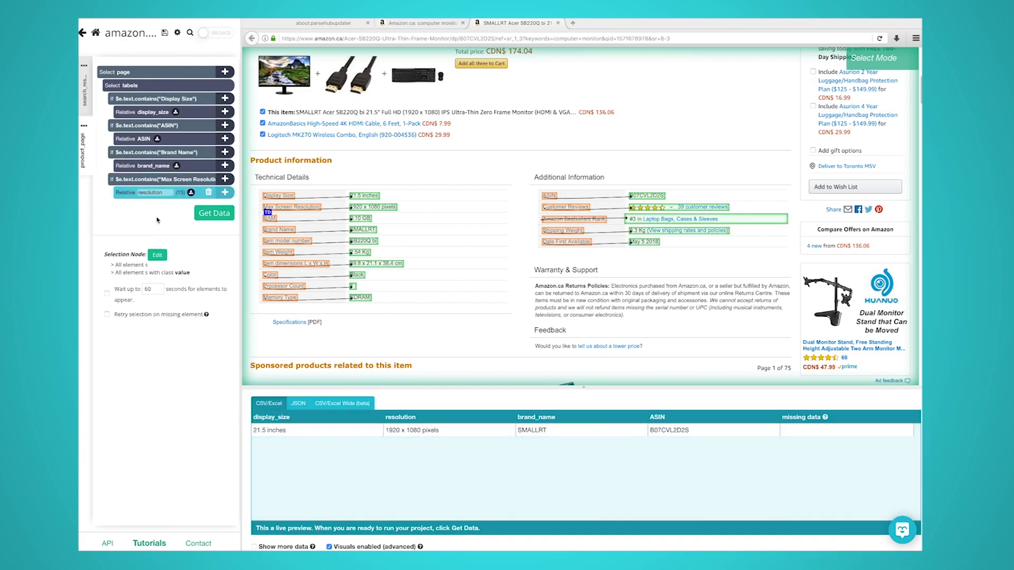
{"action": "key", "text": "Return"}
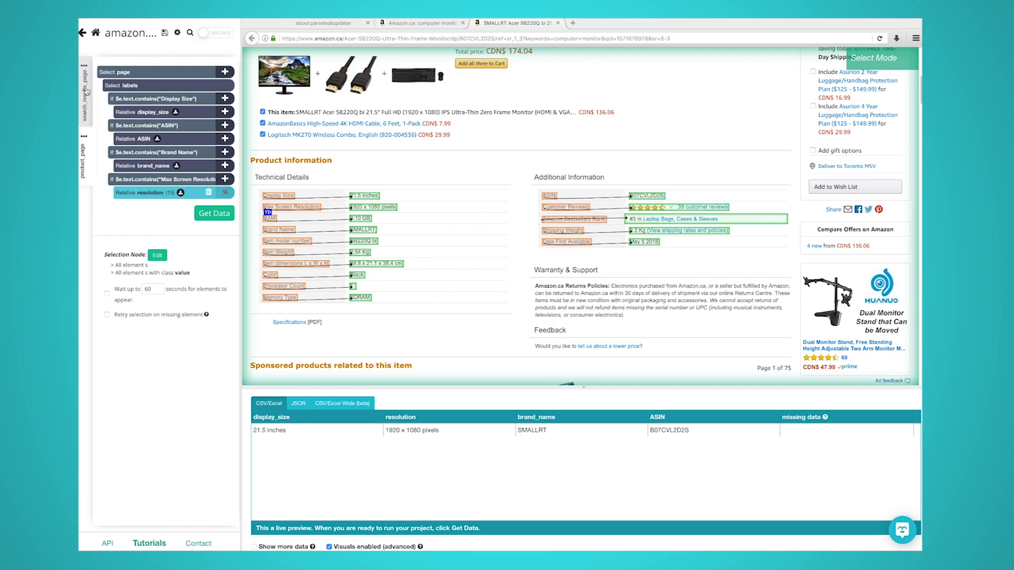
{"action": "left_click", "coordinate": [85, 91]}
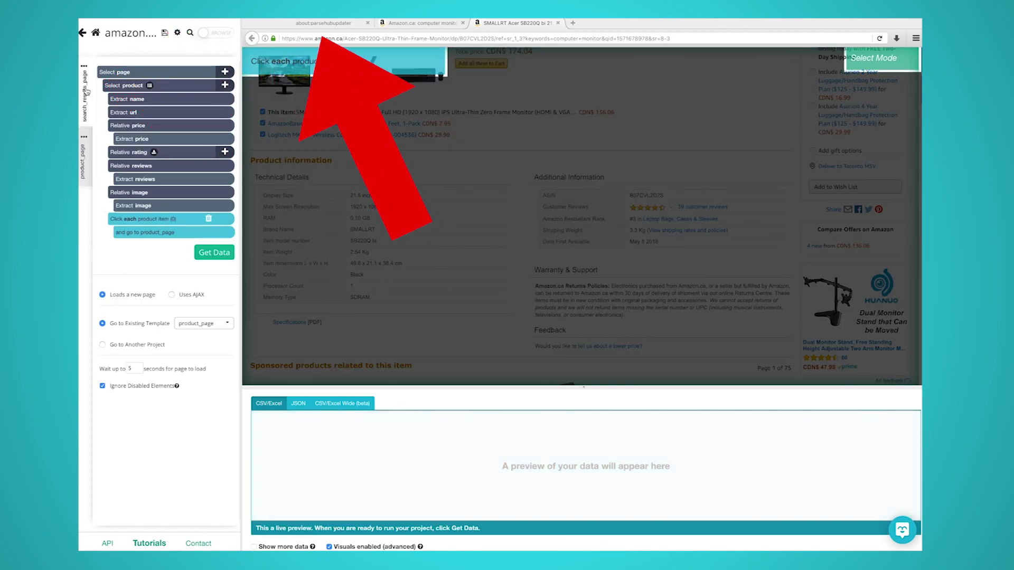
Step: Select the results page's Next link as 'next' and remove its text and url extractions
{"action": "left_click", "coordinate": [426, 24]}
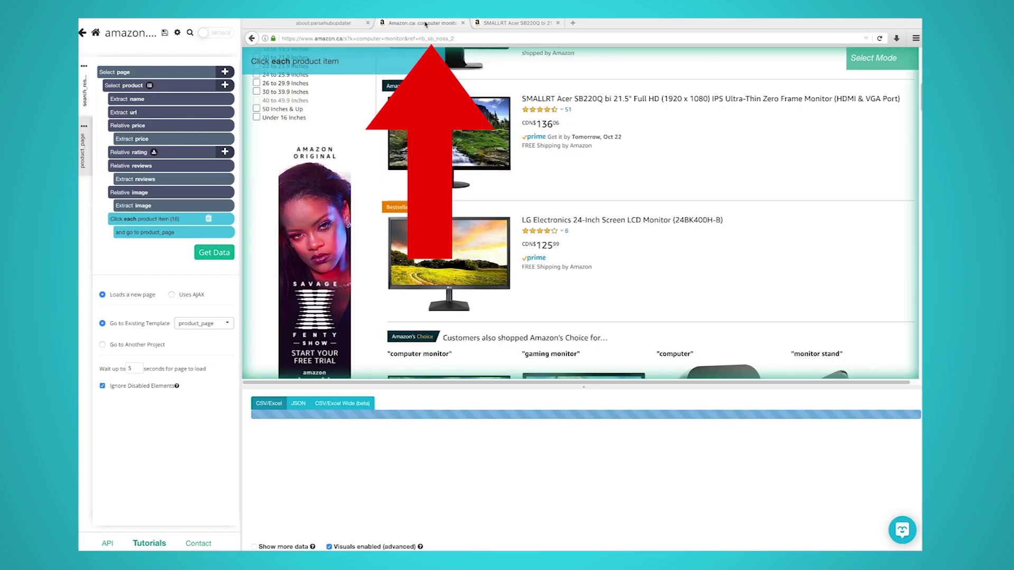
{"action": "left_click", "coordinate": [225, 72]}
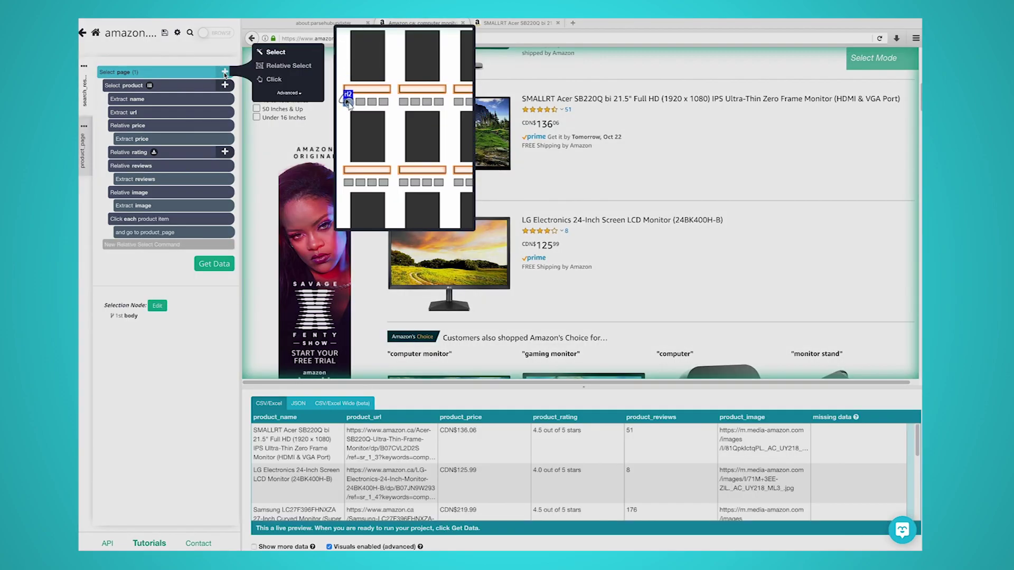
{"action": "left_click", "coordinate": [276, 53]}
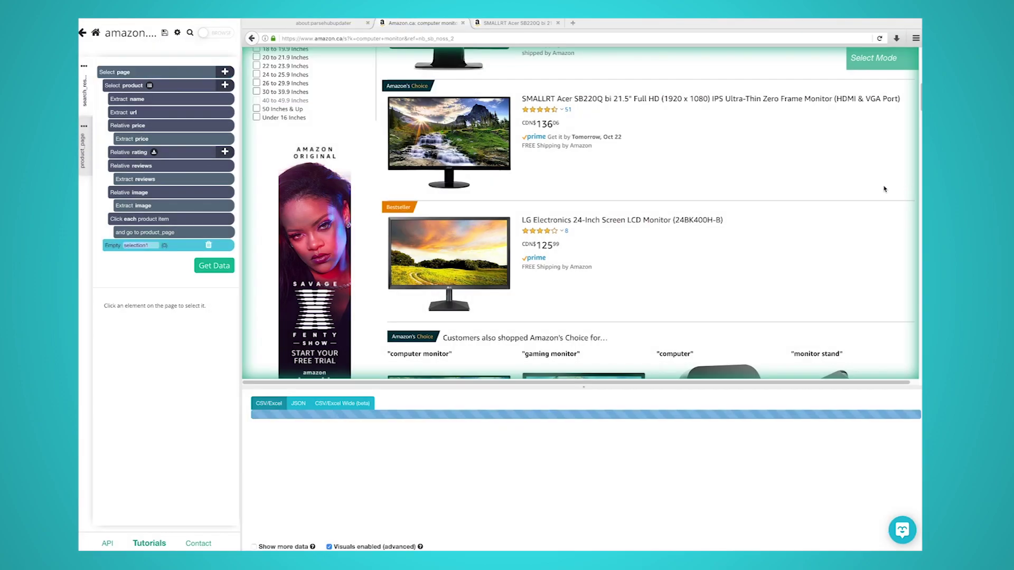
{"action": "scroll", "coordinate": [879, 188], "scroll_direction": "down", "scroll_amount": 5}
{"action": "scroll", "coordinate": [855, 187], "scroll_direction": "down", "scroll_amount": 5}
{"action": "scroll", "coordinate": [824, 184], "scroll_direction": "down", "scroll_amount": 5}
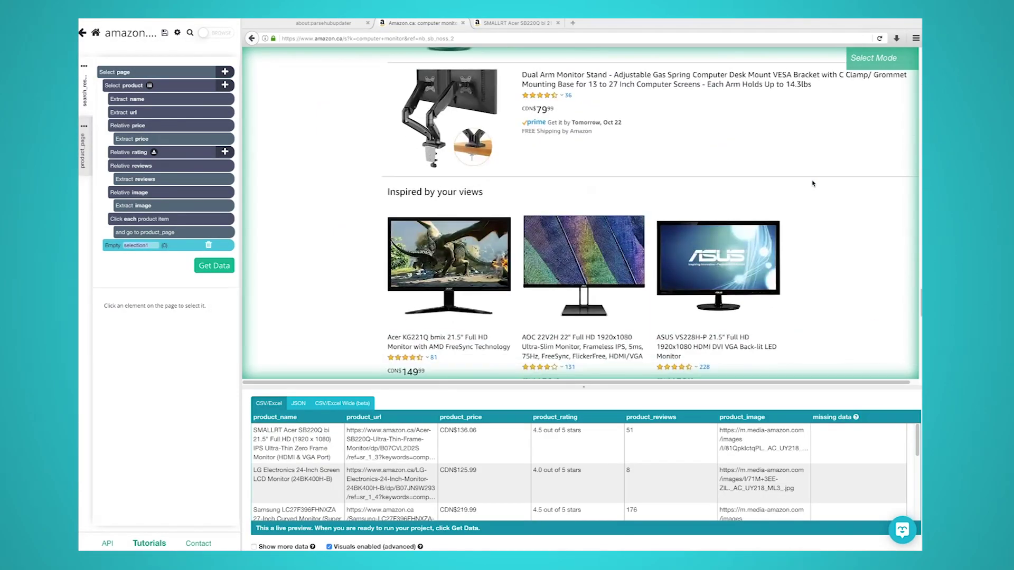
{"action": "scroll", "coordinate": [812, 183], "scroll_direction": "down", "scroll_amount": 5}
{"action": "left_click", "coordinate": [709, 141]}
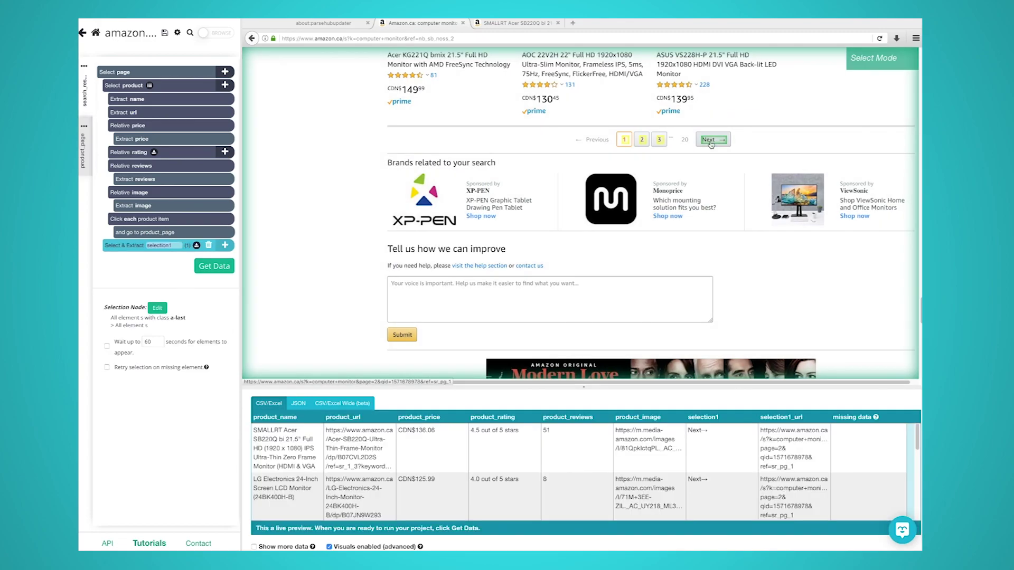
{"action": "left_click", "coordinate": [161, 244]}
{"action": "type", "text": "next"}
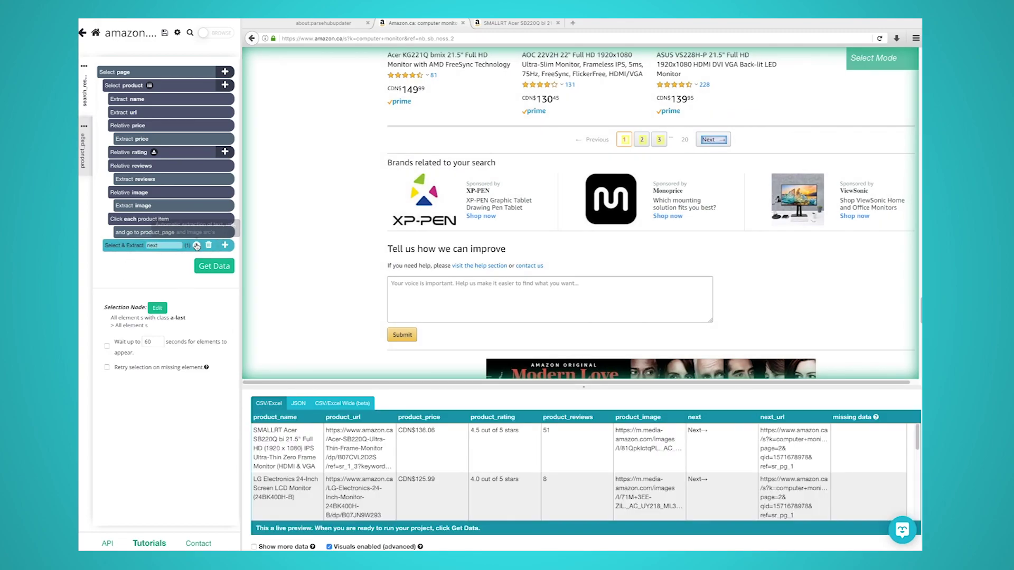
{"action": "key", "text": "Return"}
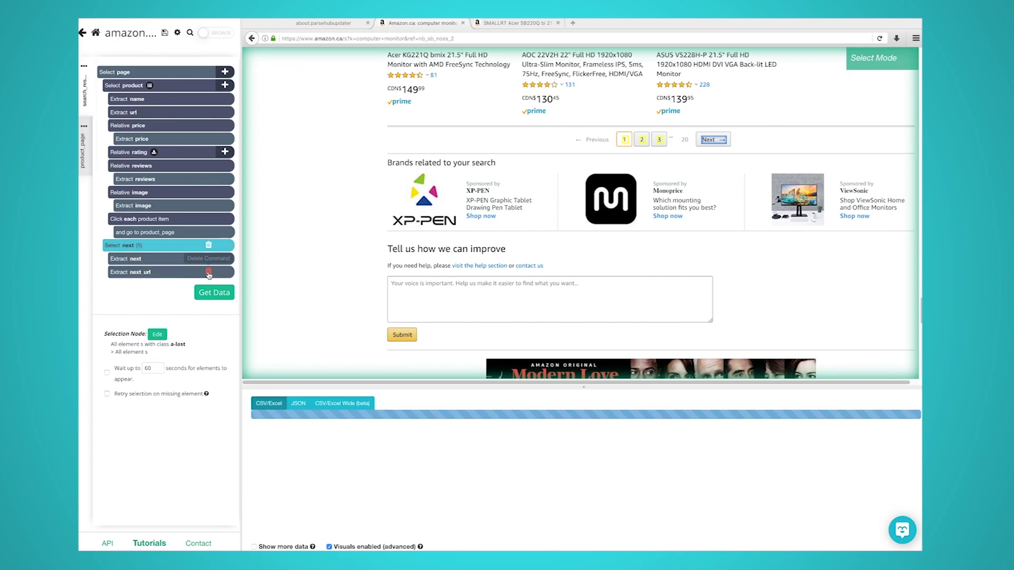
{"action": "left_click", "coordinate": [209, 273]}
{"action": "left_click", "coordinate": [209, 259]}
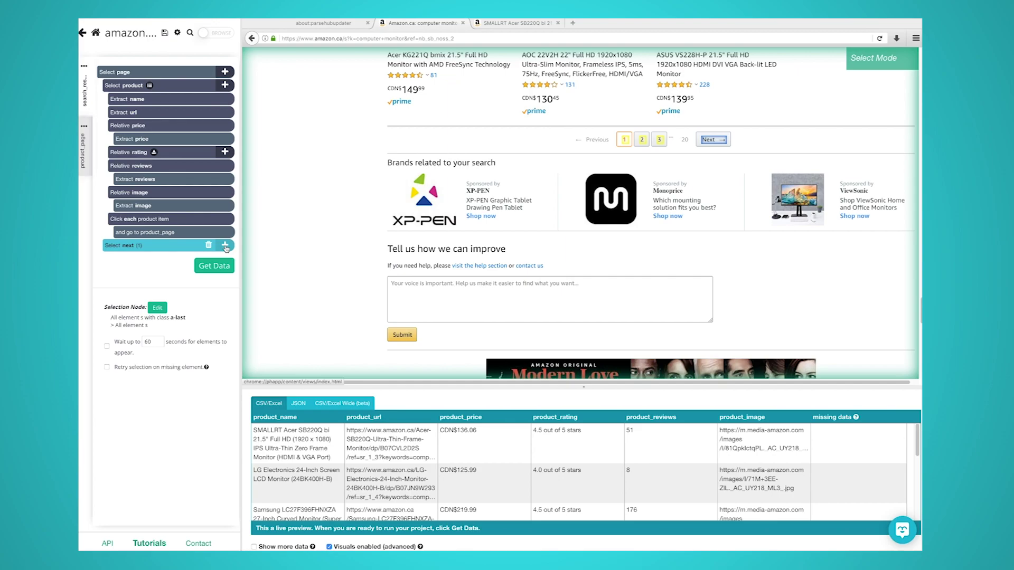
Step: Make next click through to the next page, repeating search_results_page 10 times
{"action": "left_click", "coordinate": [225, 245]}
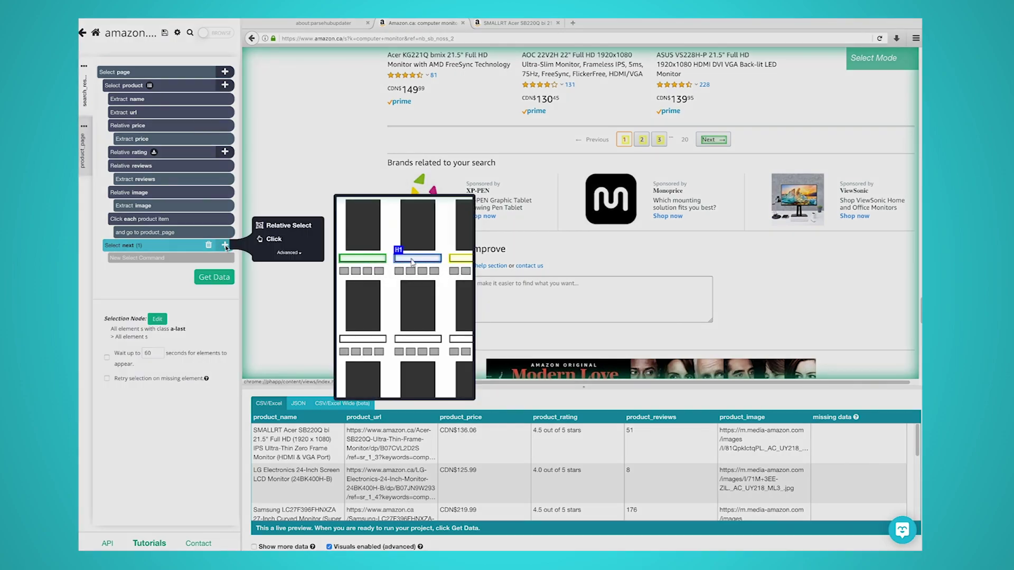
{"action": "left_click", "coordinate": [269, 239]}
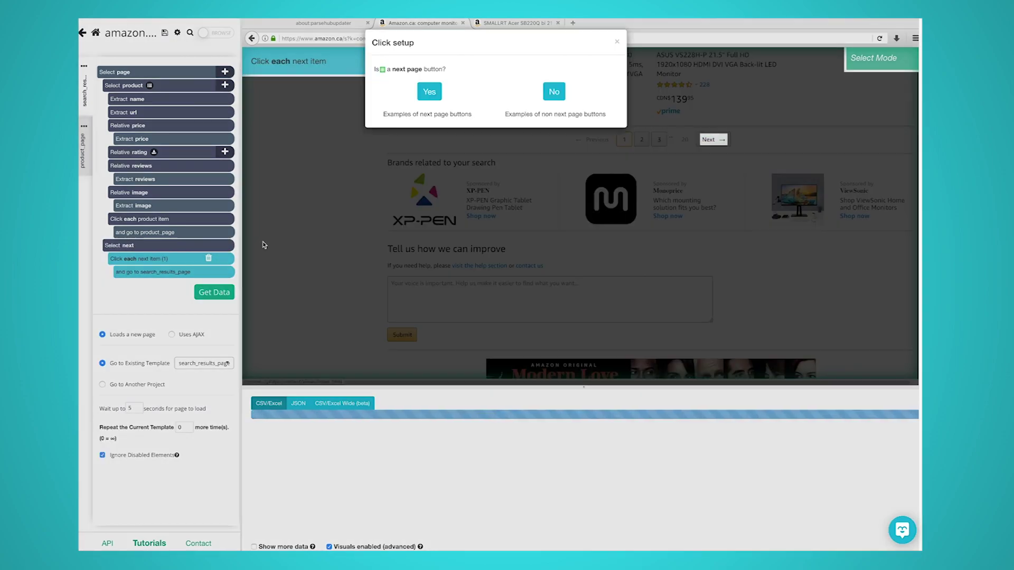
{"action": "left_click", "coordinate": [430, 96]}
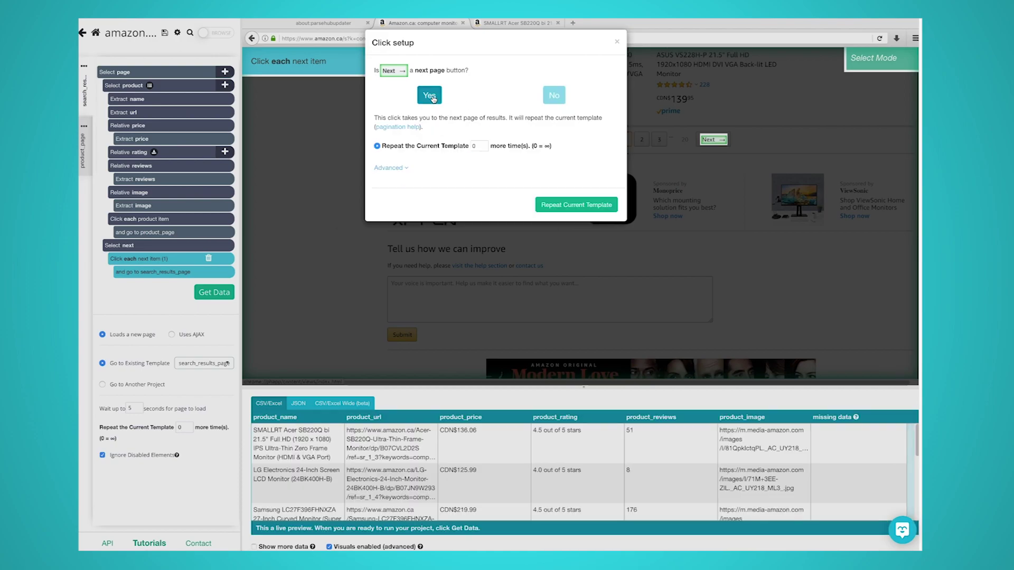
{"action": "left_click", "coordinate": [481, 147]}
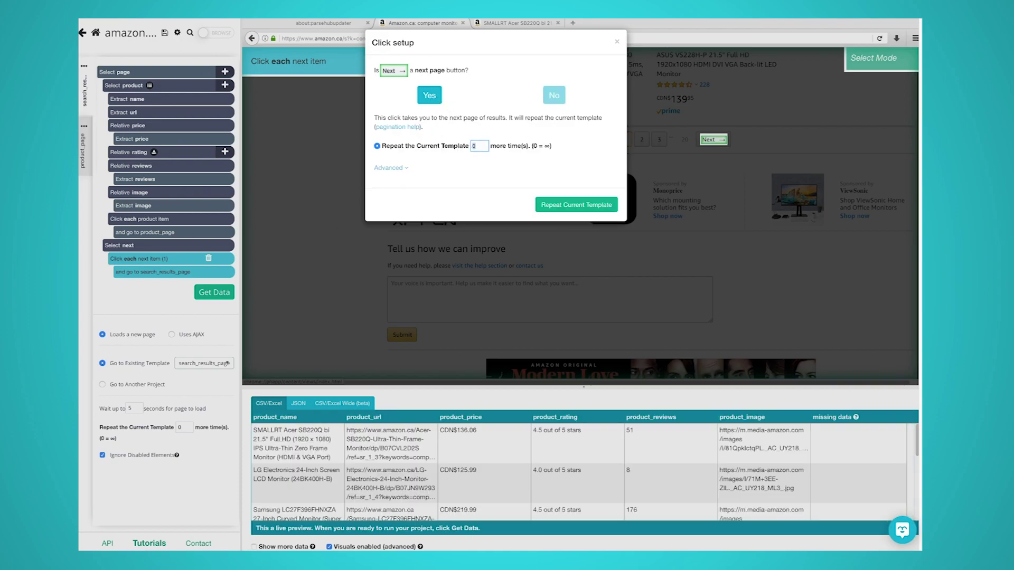
{"action": "type", "text": "10"}
{"action": "left_click", "coordinate": [563, 205]}
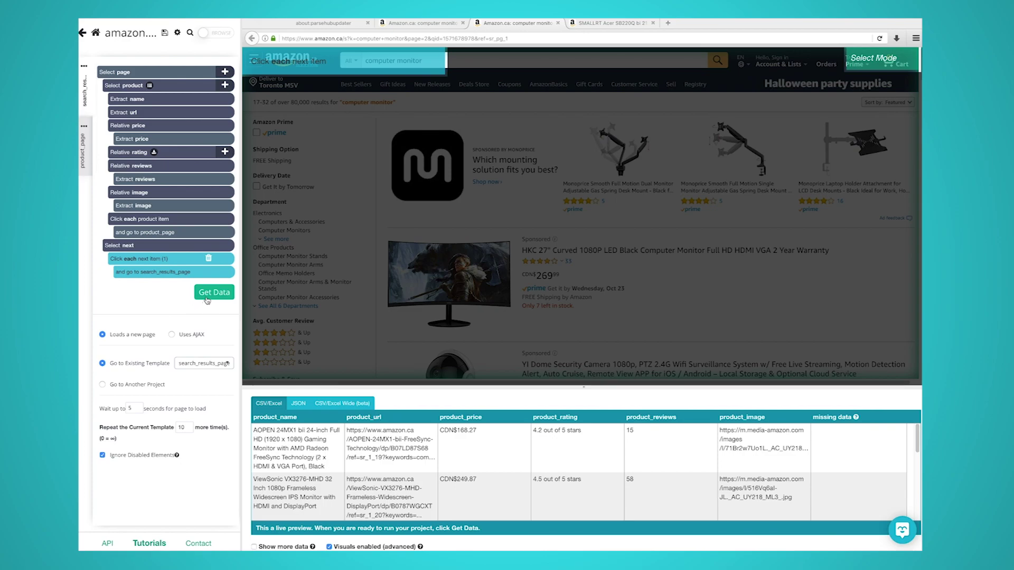
Step: Run the monitor scraper on ParseHub's servers and download the 187-page results as run_results.csv
{"action": "left_click", "coordinate": [205, 297]}
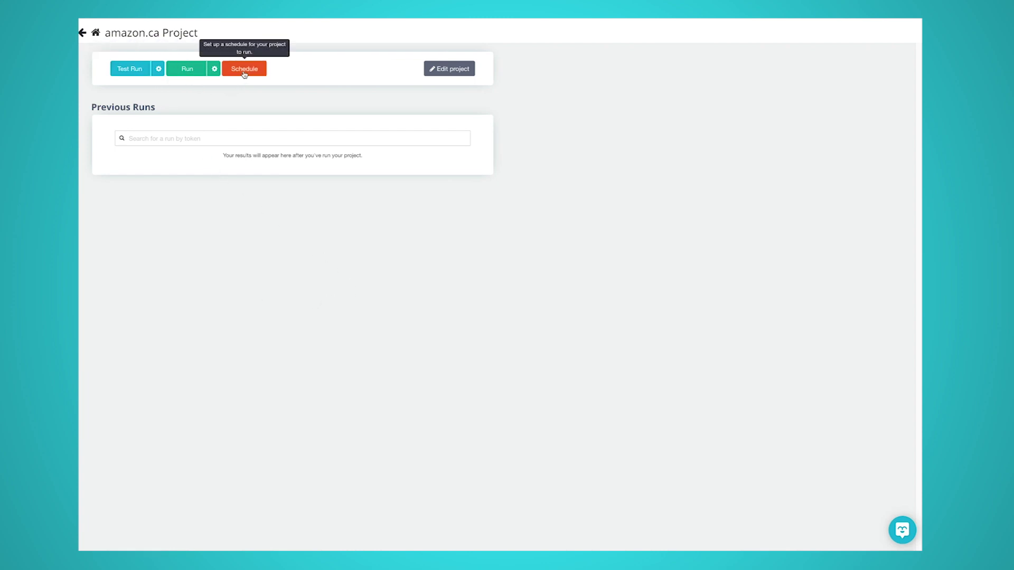
{"action": "left_click", "coordinate": [186, 71]}
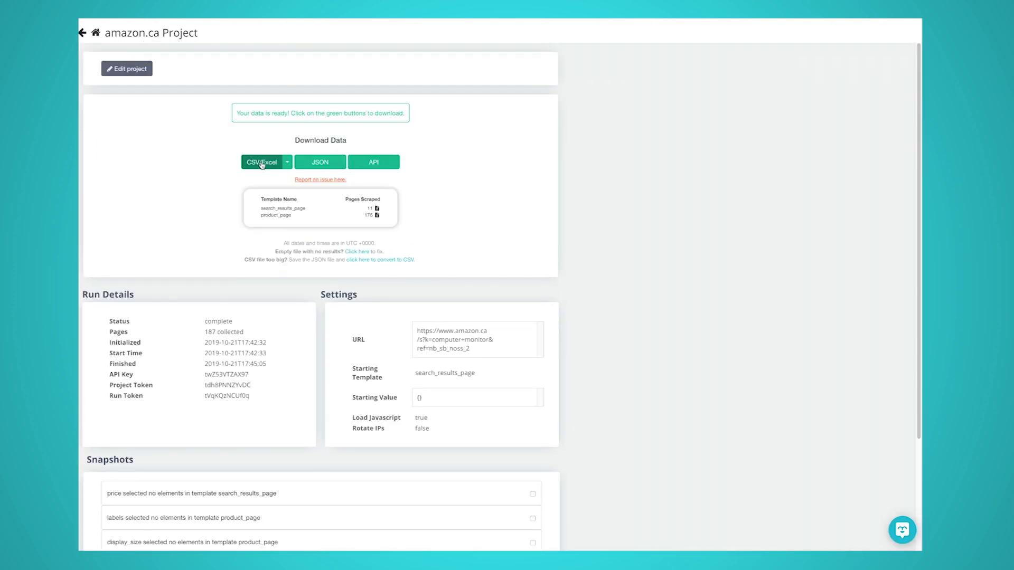
{"action": "left_click", "coordinate": [261, 164]}
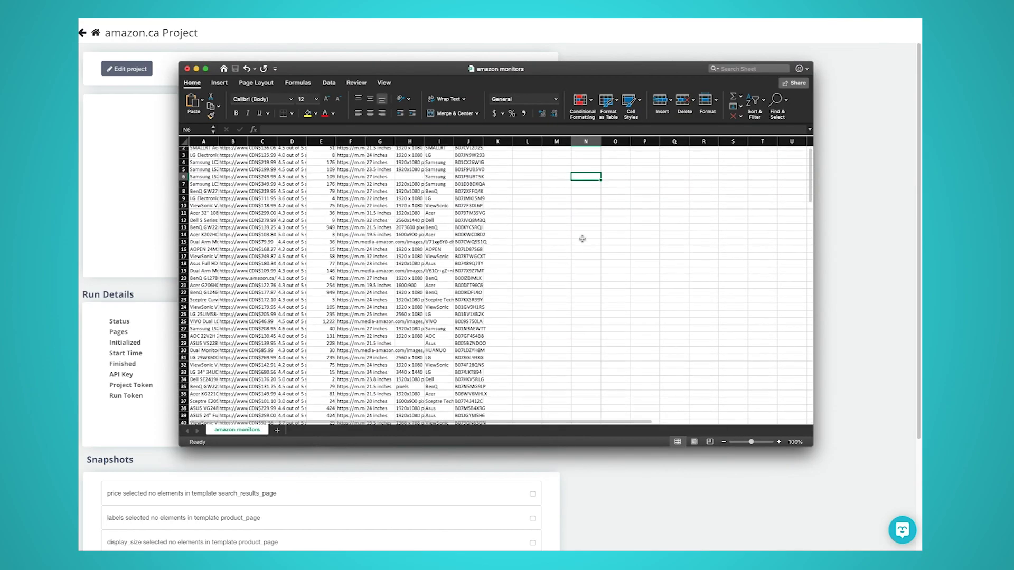
{"action": "scroll", "coordinate": [583, 239], "scroll_direction": "down", "scroll_amount": 2}
{"action": "scroll", "coordinate": [582, 238], "scroll_direction": "down", "scroll_amount": 2}
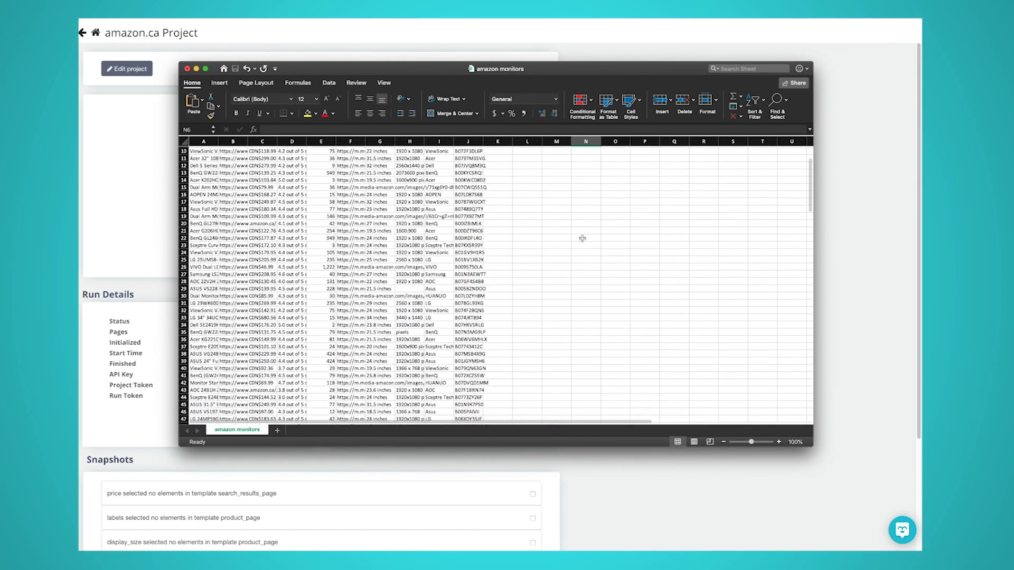
{"action": "scroll", "coordinate": [582, 238], "scroll_direction": "down", "scroll_amount": 2}
{"action": "scroll", "coordinate": [582, 239], "scroll_direction": "up", "scroll_amount": 3}
{"action": "scroll", "coordinate": [581, 239], "scroll_direction": "down", "scroll_amount": 3}
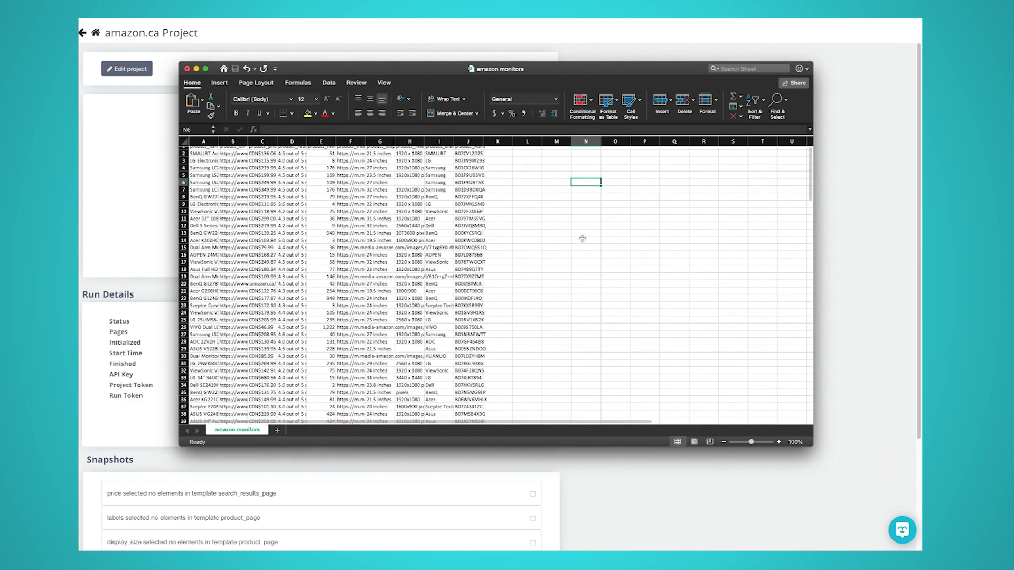
{"action": "scroll", "coordinate": [582, 238], "scroll_direction": "down", "scroll_amount": 3}
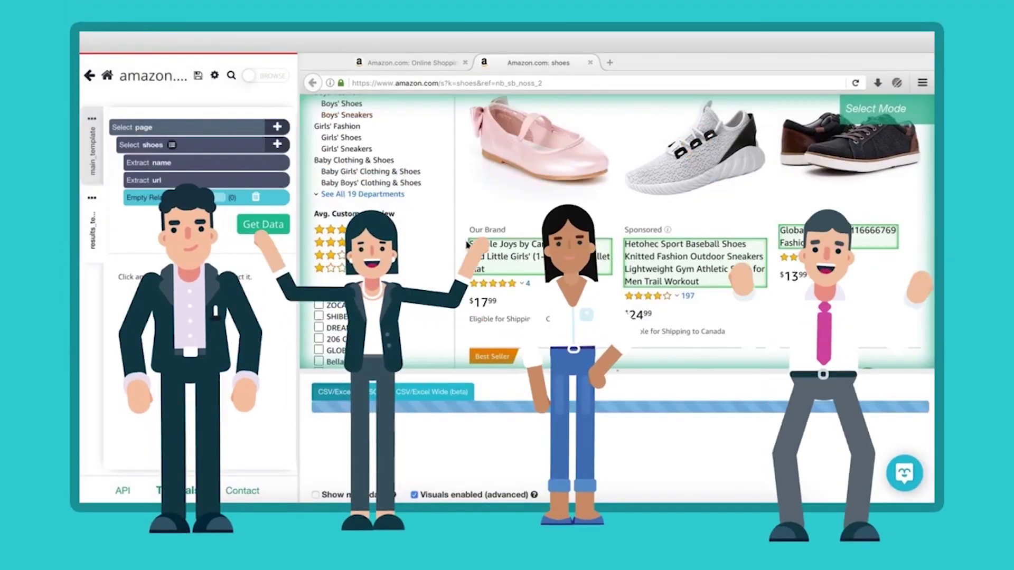